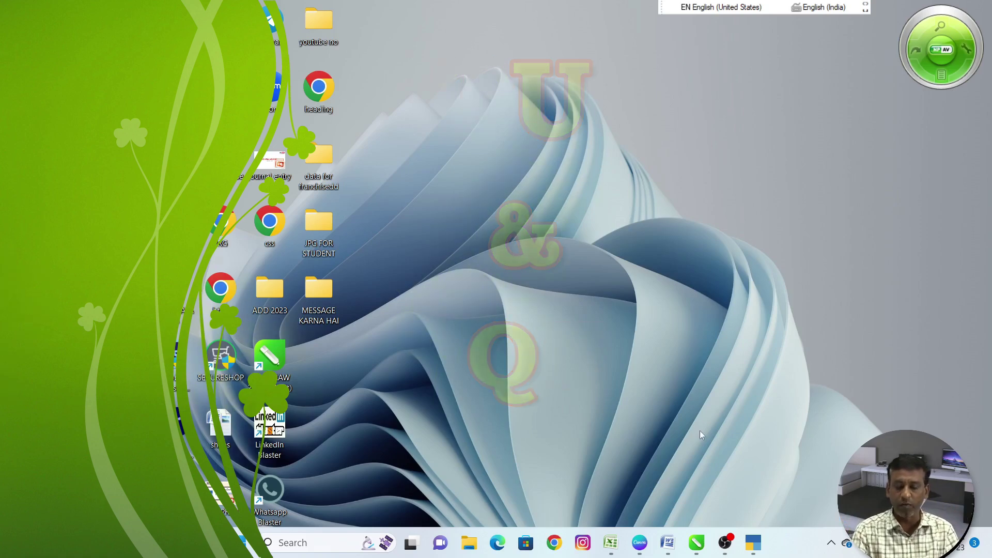
Switch to TallyPrime and open a new stock item form for the Club Fox Dress company
{"action": "left_click", "coordinate": [753, 542]}
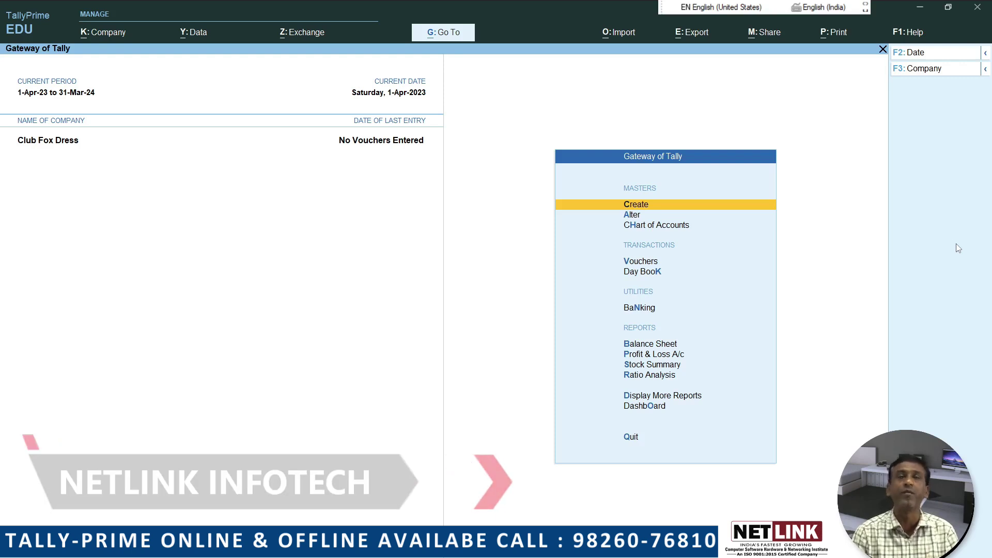
{"action": "key", "text": "Return"}
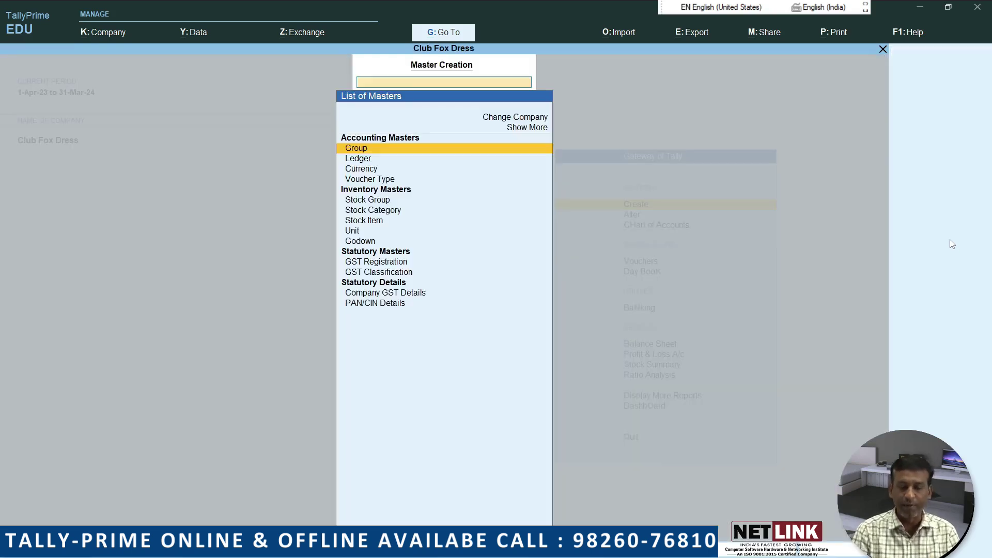
{"action": "key", "text": "Down"}
{"action": "key", "text": "Down"}
{"action": "key", "text": "Down"}
{"action": "key", "text": "Down"}
{"action": "key", "text": "Down"}
{"action": "key", "text": "Down"}
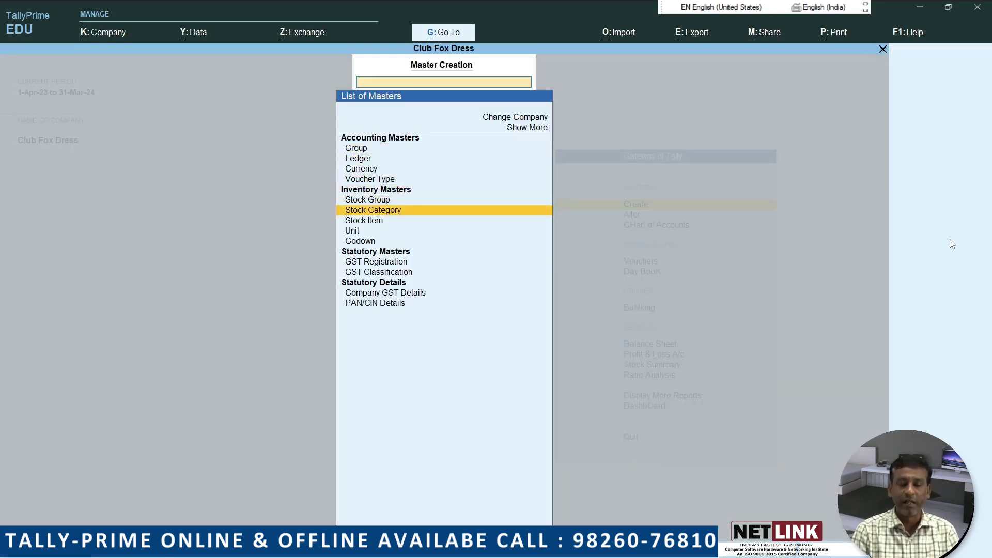
{"action": "key", "text": "Return"}
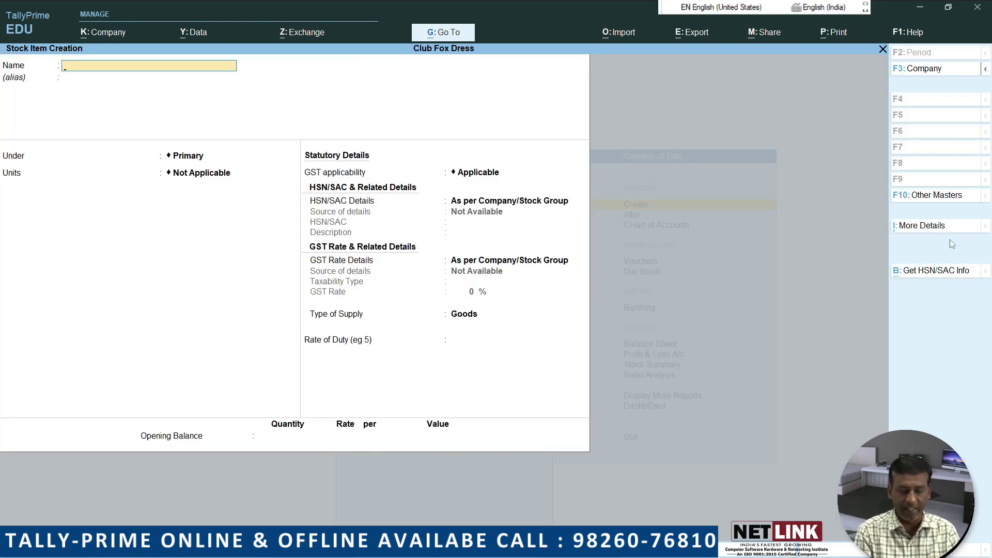
Name the new stock item C Fox Jeans, leaving its alias blank
{"action": "type", "text": "C"}
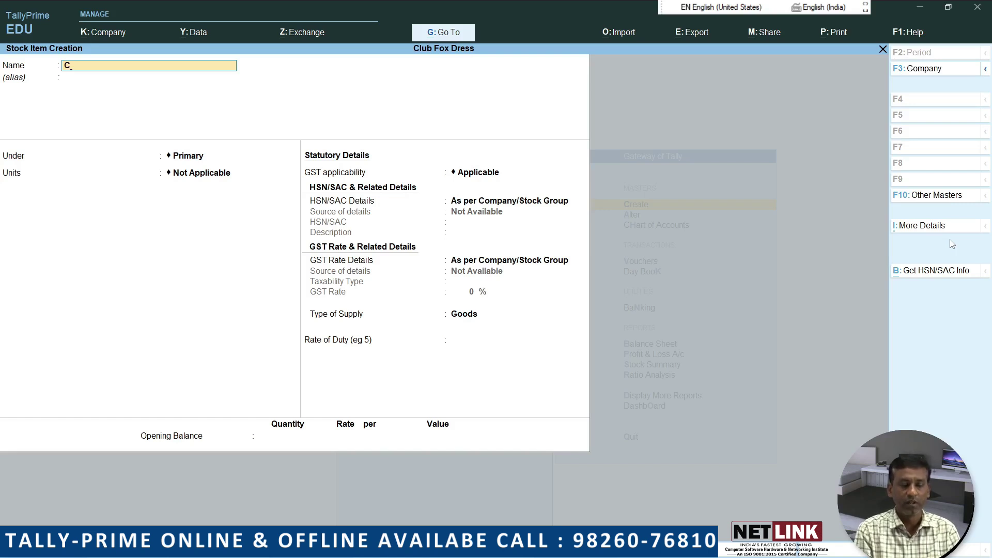
{"action": "type", "text": " Fo"}
{"action": "key", "text": "BackSpace"}
{"action": "key", "text": "BackSpace"}
{"action": "key", "text": "BackSpace"}
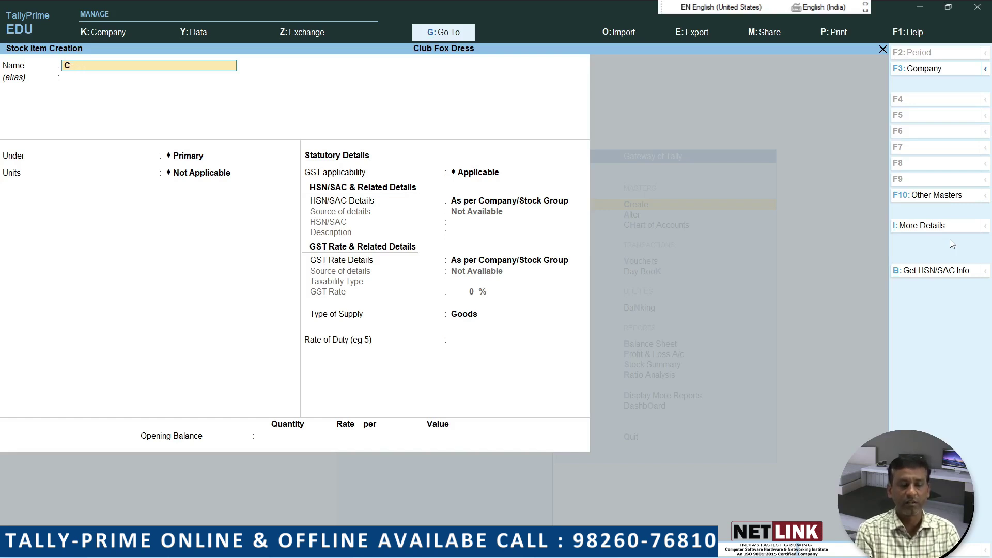
{"action": "type", "text": "Fox"}
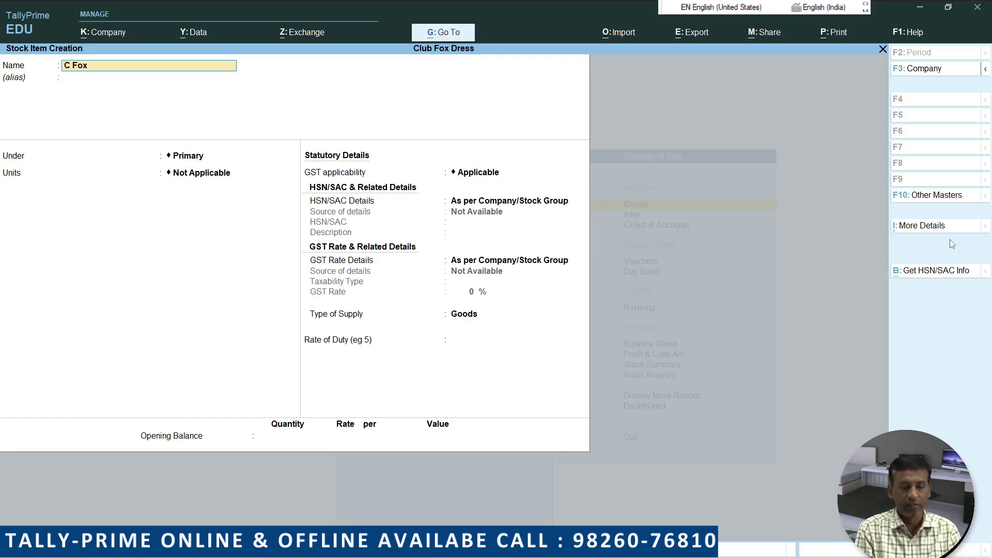
{"action": "type", "text": " Jeans"}
{"action": "key", "text": "Return"}
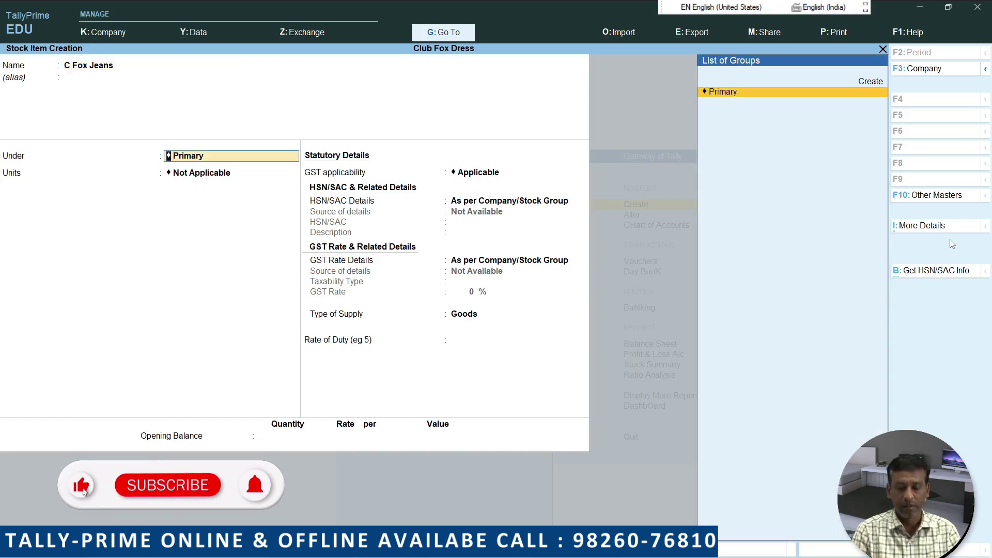
Create a stock group named Jeans under Primary and assign it to the stock item
{"action": "key", "text": "alt+c"}
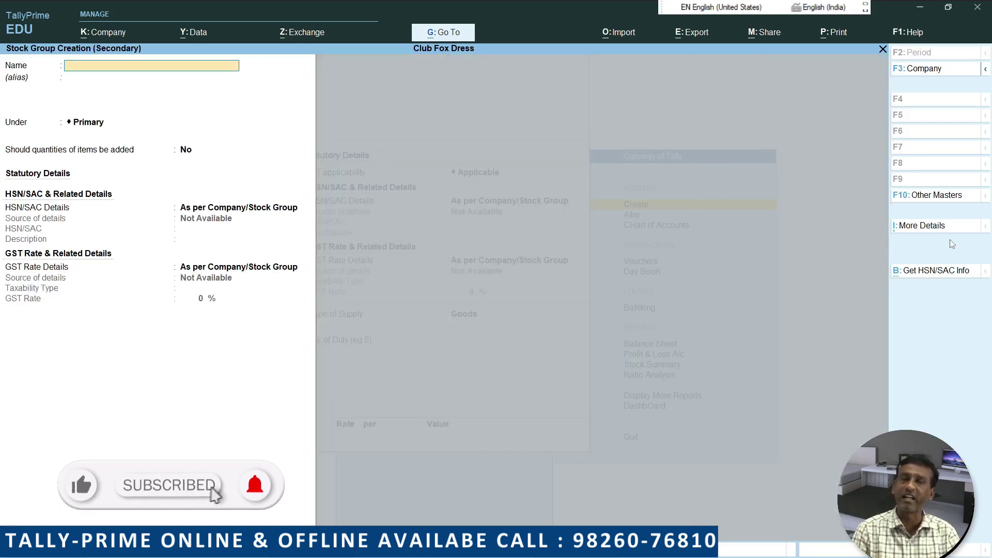
{"action": "type", "text": "Jeans"}
{"action": "key", "text": "Return"}
{"action": "key", "text": "Return"}
{"action": "key", "text": "Return"}
{"action": "key", "text": "ctrl+a"}
Create a simple unit for the stock item with symbol pc, formal name Pieces and 0 decimal places
{"action": "key", "text": "Return"}
{"action": "key", "text": "BackSpace"}
{"action": "key", "text": "alt+c"}
{"action": "type", "text": "pc"}
{"action": "key", "text": "Return"}
{"action": "type", "text": "Piec"}
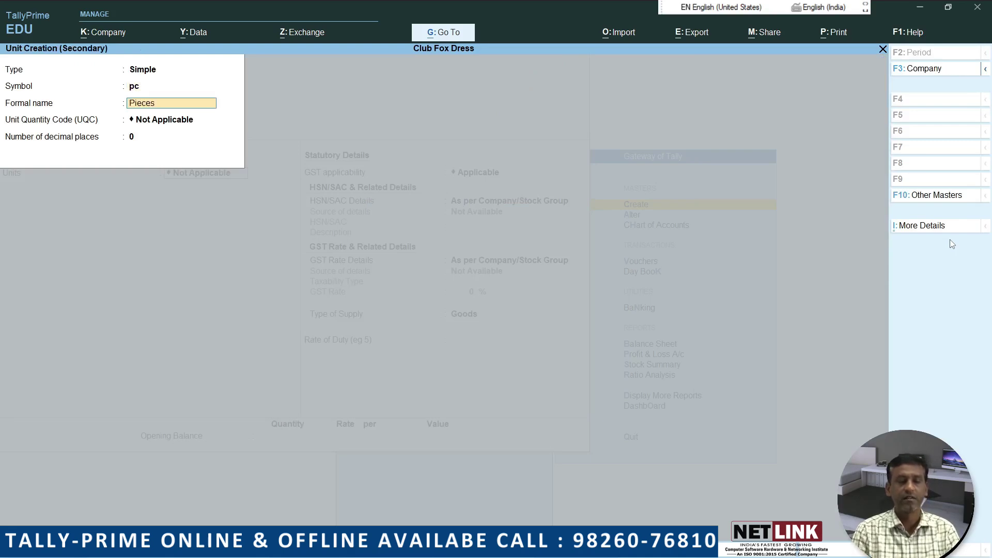
{"action": "type", "text": "es"}
{"action": "key", "text": "Return"}
{"action": "key", "text": "Return"}
{"action": "key", "text": "Return"}
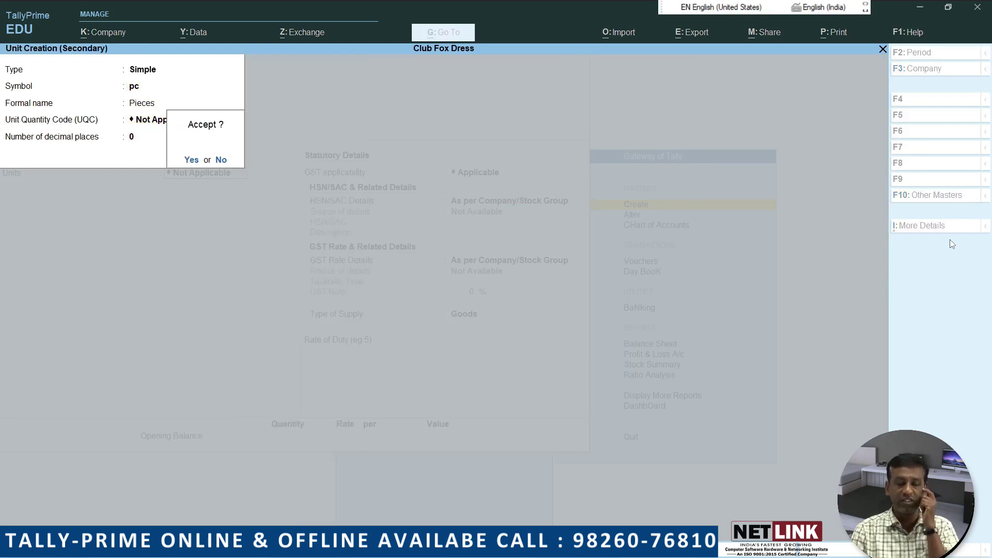
{"action": "key", "text": "Return"}
Save the C Fox Jeans stock item with the default GST details and leave the stock item form
{"action": "key", "text": "Return"}
{"action": "key", "text": "Return"}
{"action": "key", "text": "Return"}
{"action": "key", "text": "Return"}
{"action": "key", "text": "Return"}
{"action": "key", "text": "Return"}
{"action": "key", "text": "Return"}
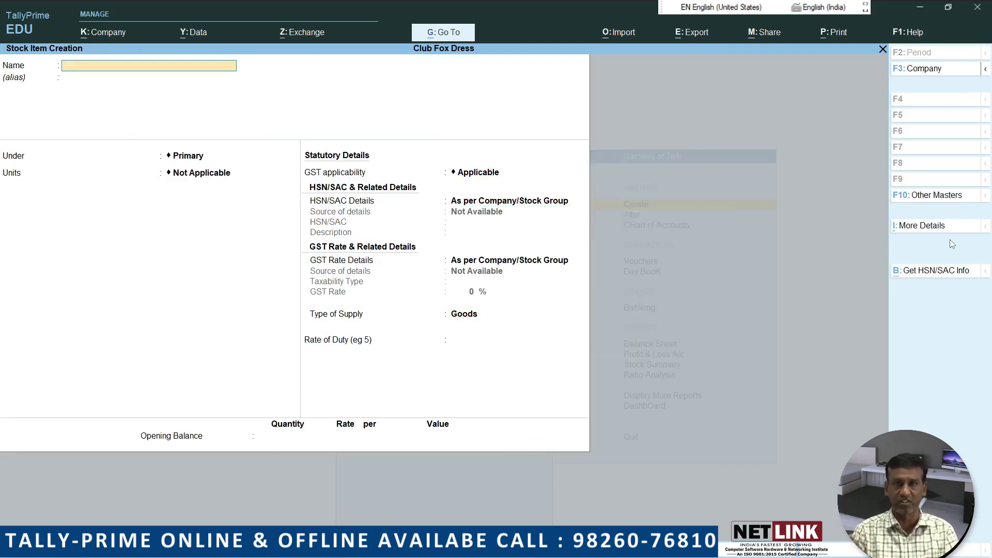
{"action": "key", "text": "Escape"}
{"action": "key", "text": "Return"}
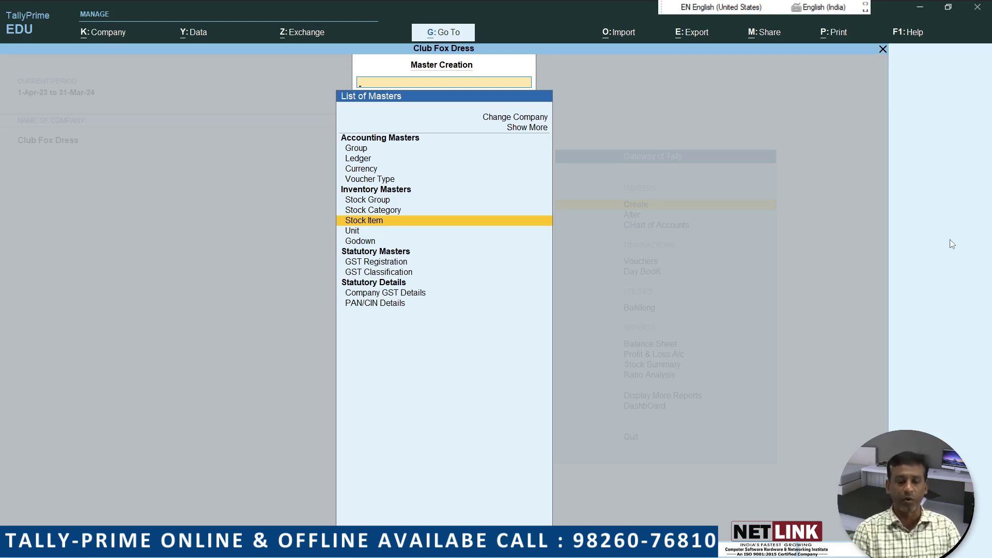
Return to the Gateway of Tally and open a new purchase voucher
{"action": "key", "text": "Escape"}
{"action": "key", "text": "Down"}
{"action": "key", "text": "Down"}
{"action": "key", "text": "Down"}
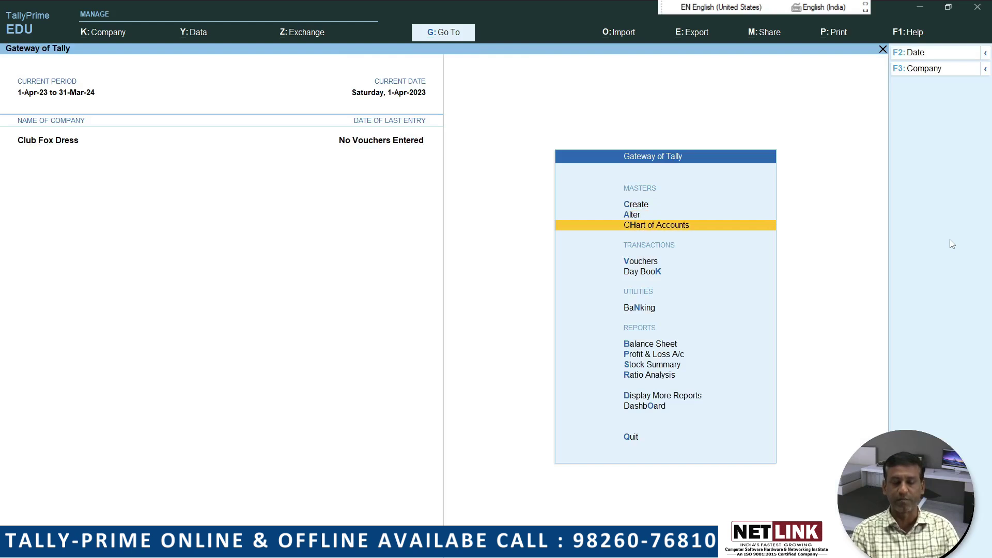
{"action": "key", "text": "Return"}
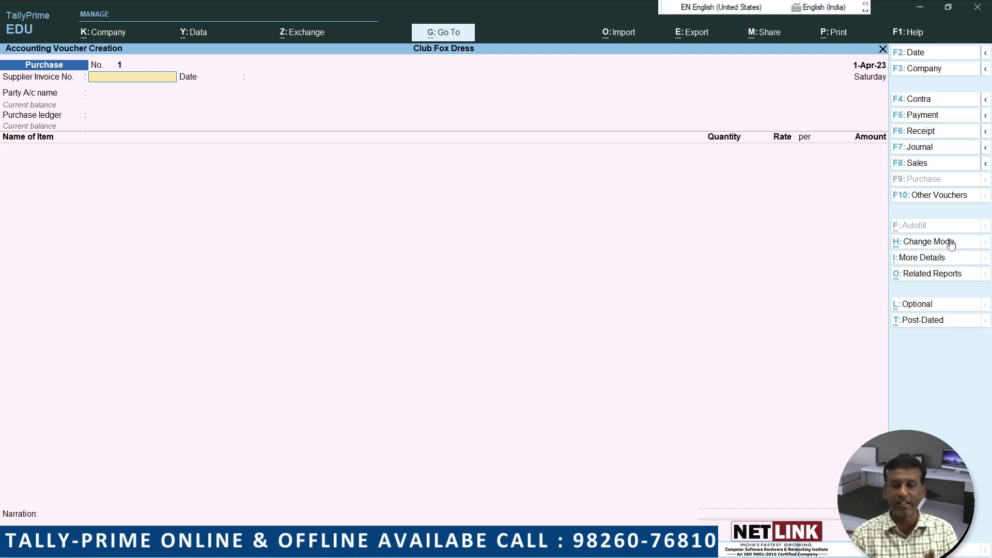
Enter supplier invoice number 4234 with the date 1-Apr-23 in the purchase voucher
{"action": "key", "text": "Return"}
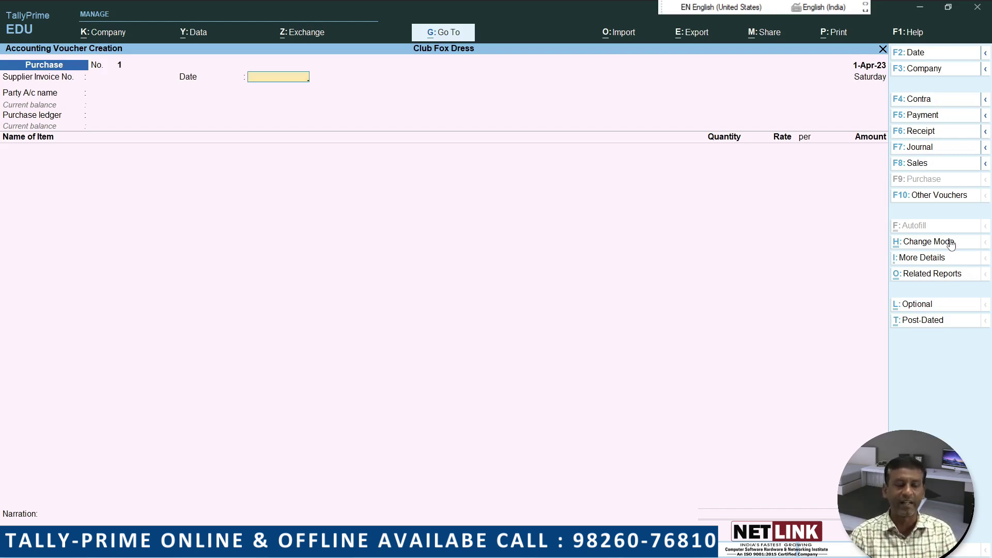
{"action": "key", "text": "Return"}
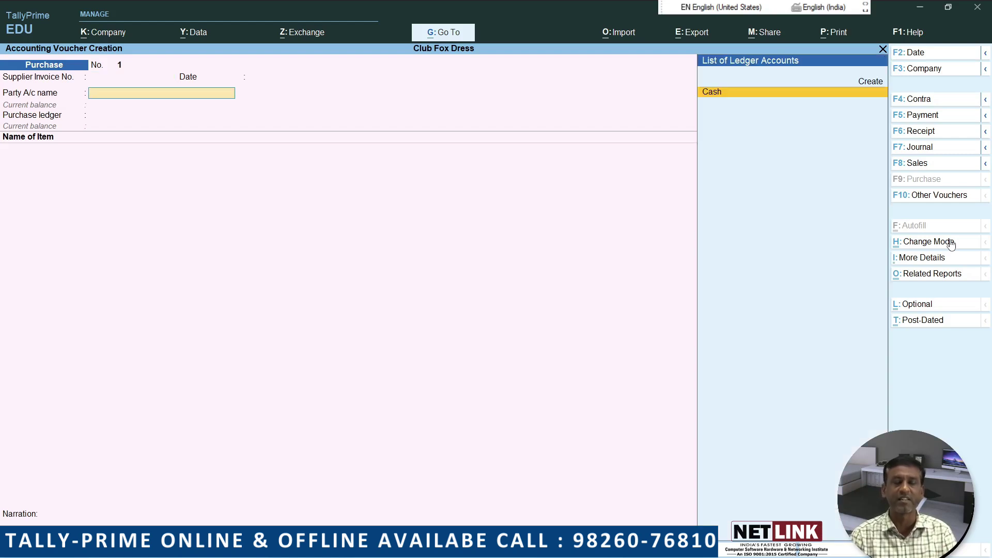
{"action": "key", "text": "BackSpace"}
{"action": "key", "text": "BackSpace"}
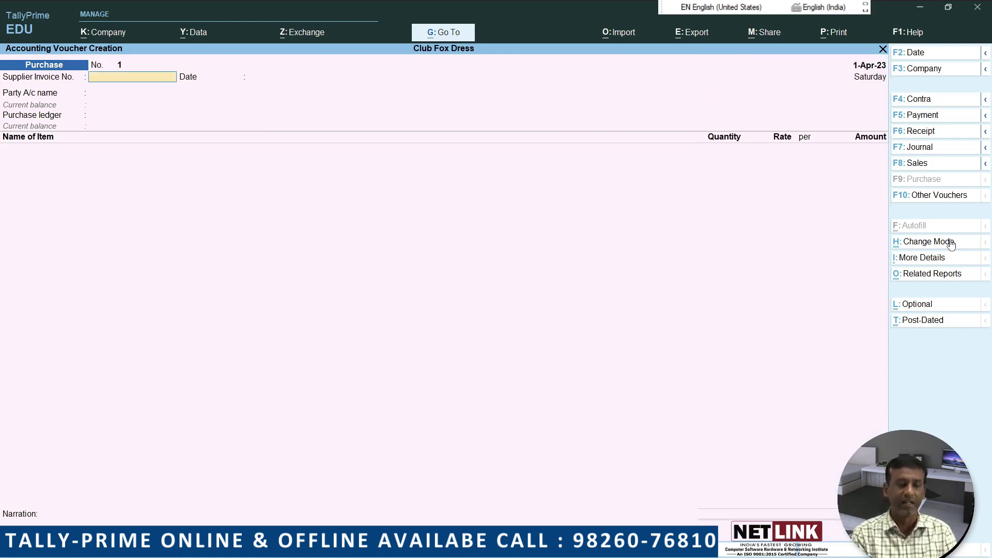
{"action": "type", "text": "4234"}
{"action": "key", "text": "Return"}
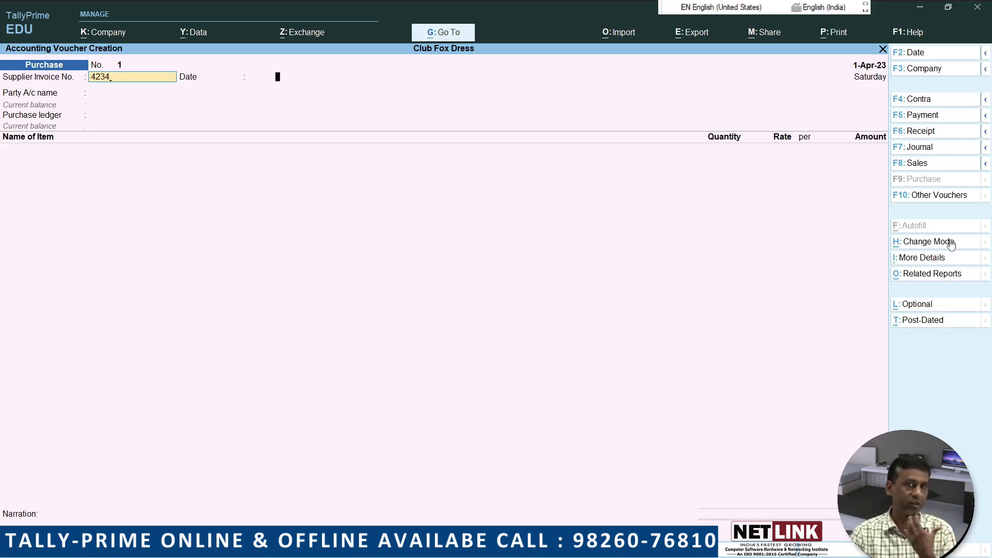
{"action": "key", "text": "Return"}
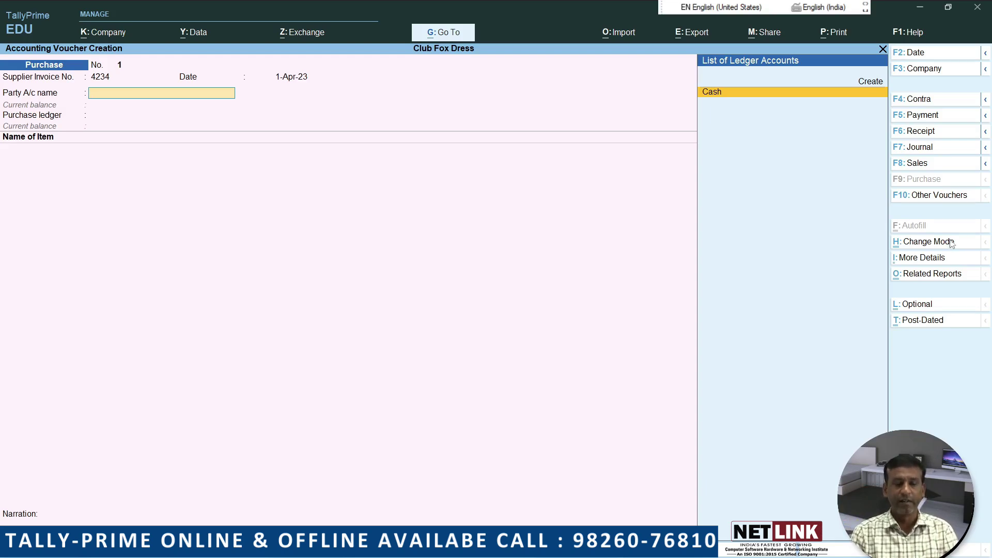
Set the voucher's party account to Cash and accept its default supplier details
{"action": "key", "text": "Return"}
{"action": "key", "text": "ctrl+a"}
{"action": "key", "text": "ctrl+a"}
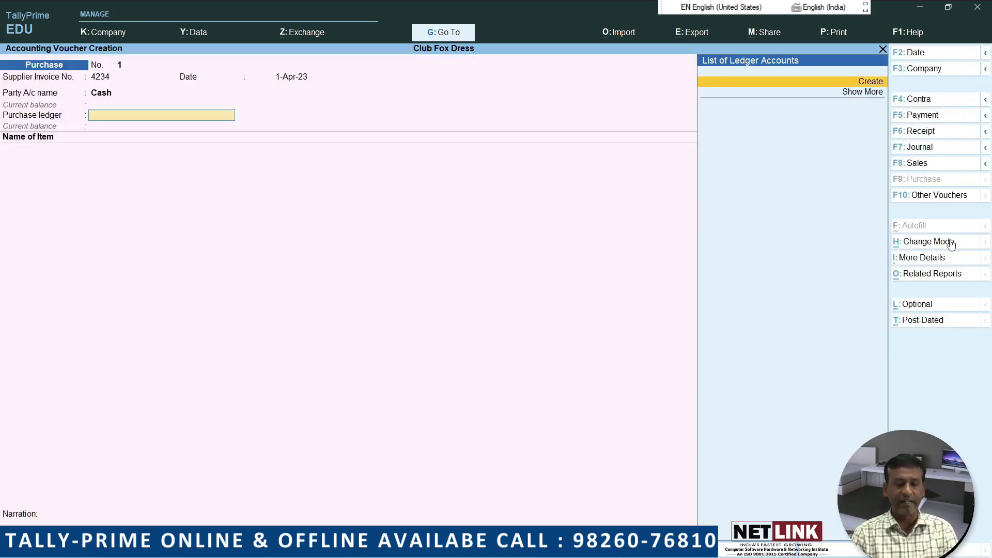
Create a ledger named Purchase under Purchase Accounts and use it as the voucher's purchase ledger
{"action": "key", "text": "alt+c"}
{"action": "type", "text": "Purchas"}
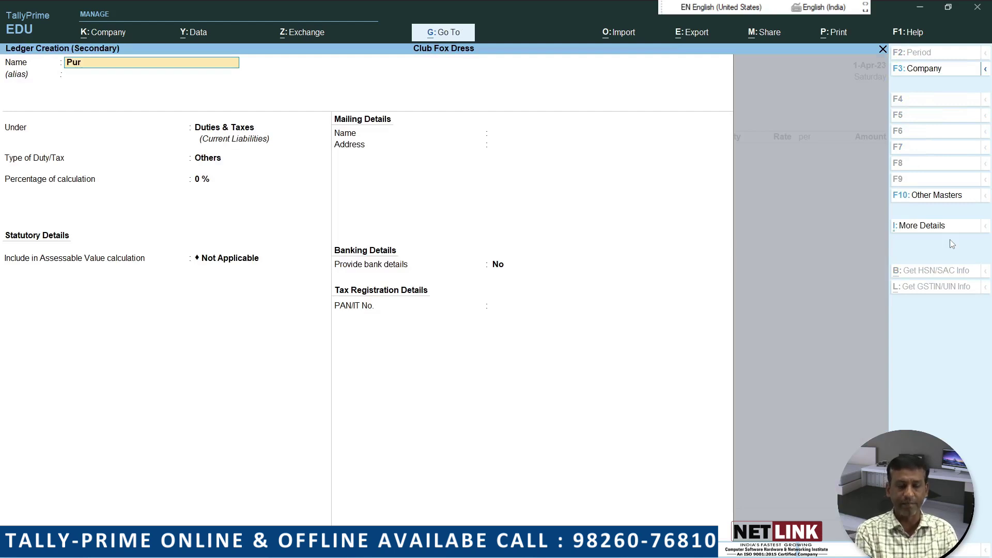
{"action": "key", "text": "Return"}
{"action": "type", "text": "Pur"}
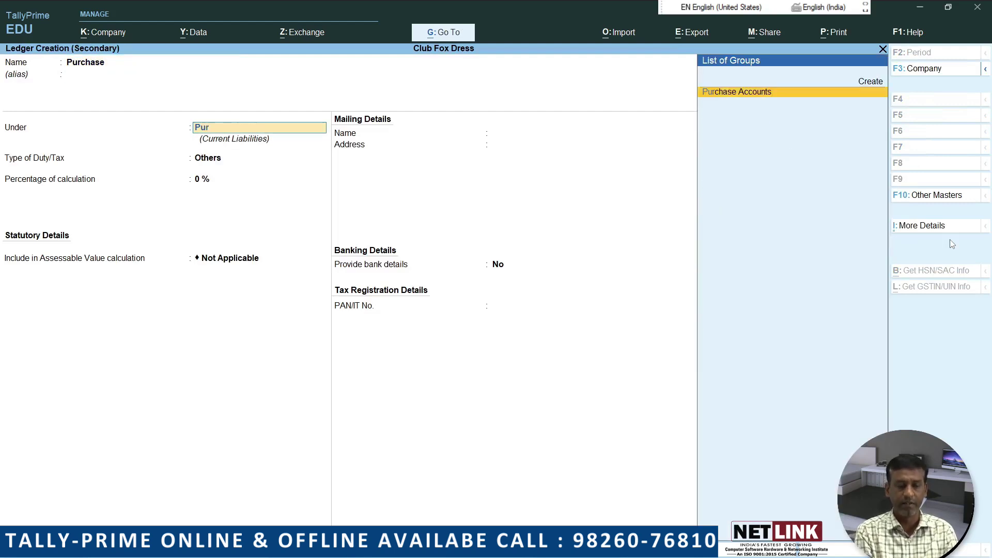
{"action": "key", "text": "Return"}
{"action": "key", "text": "Return"}
{"action": "key", "text": "Return"}
{"action": "key", "text": "Return"}
{"action": "key", "text": "Return"}
{"action": "key", "text": "Return"}
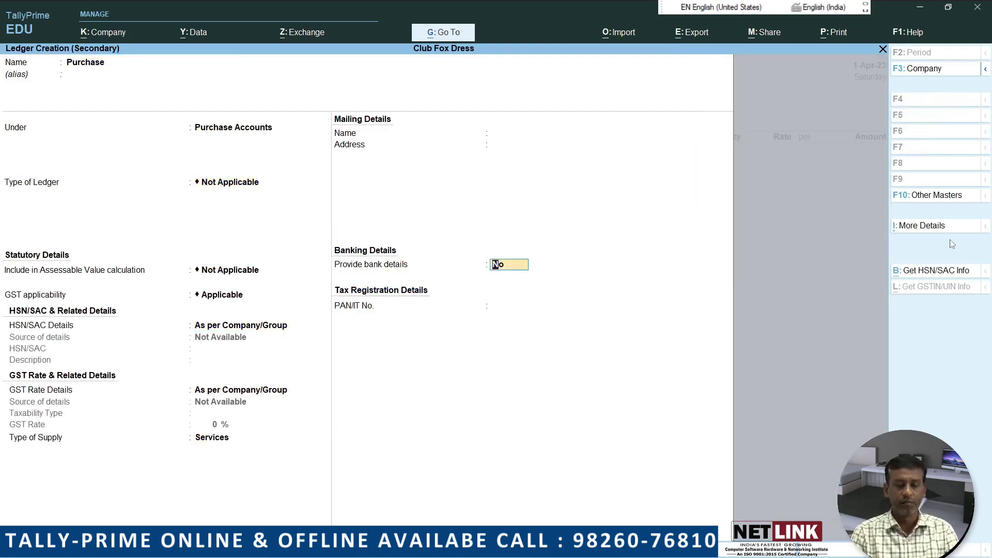
{"action": "key", "text": "ctrl+a"}
Add C Fox Jeans as the first item of the purchase voucher
{"action": "type", "text": "A"}
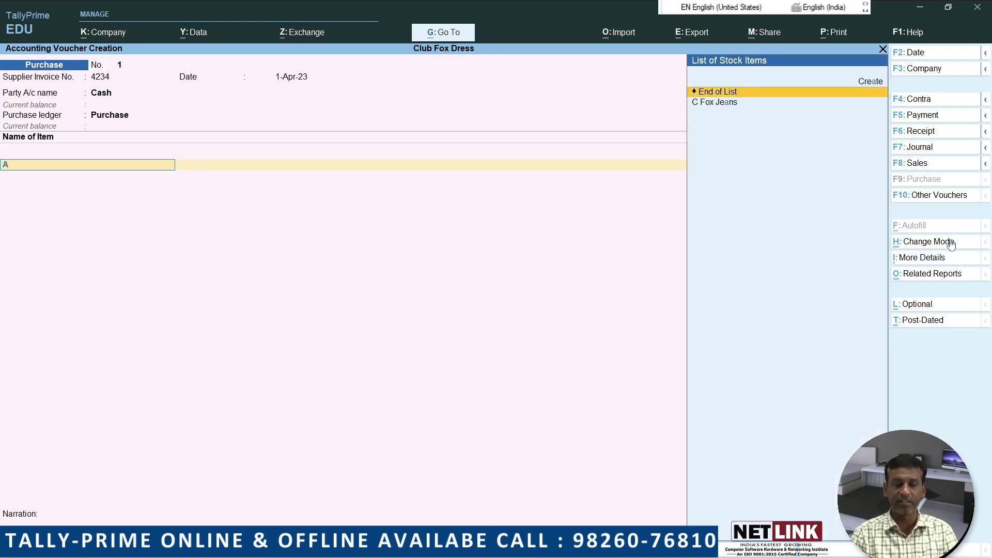
{"action": "type", "text": "."}
{"action": "key", "text": "Return"}
{"action": "key", "text": "BackSpace"}
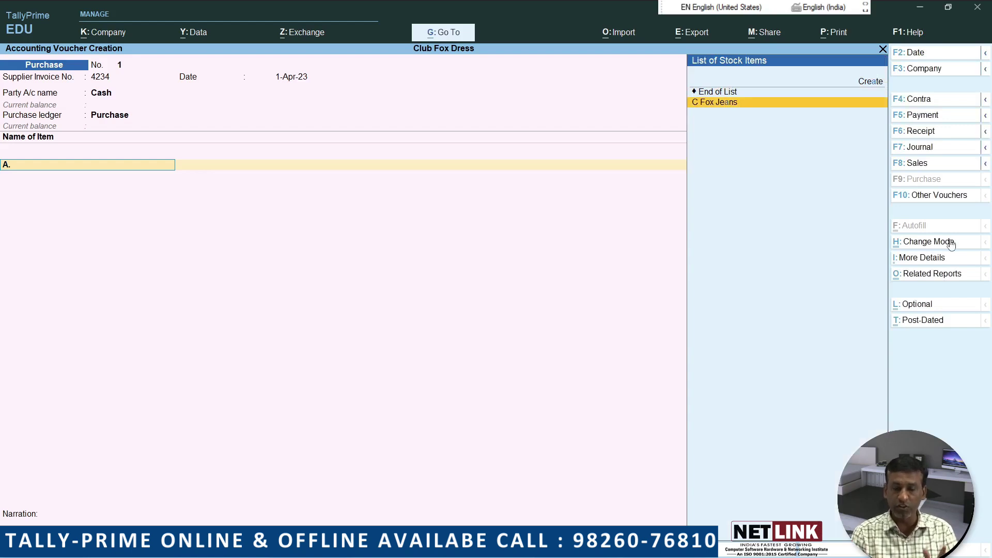
{"action": "key", "text": "Return"}
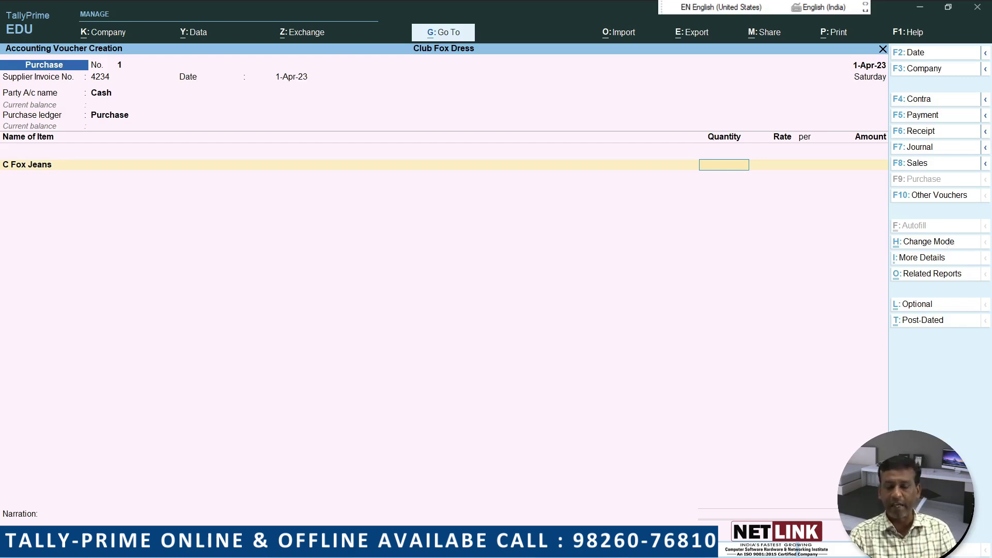
Examine the purchase voucher configuration and company features for options affecting the item entry columns
{"action": "key", "text": "F12"}
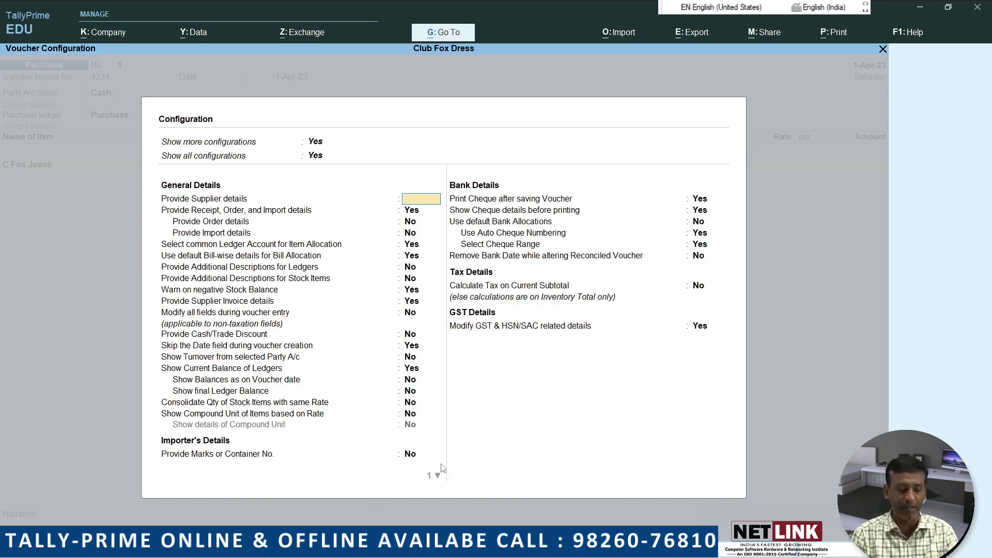
{"action": "key", "text": "ctrl+a"}
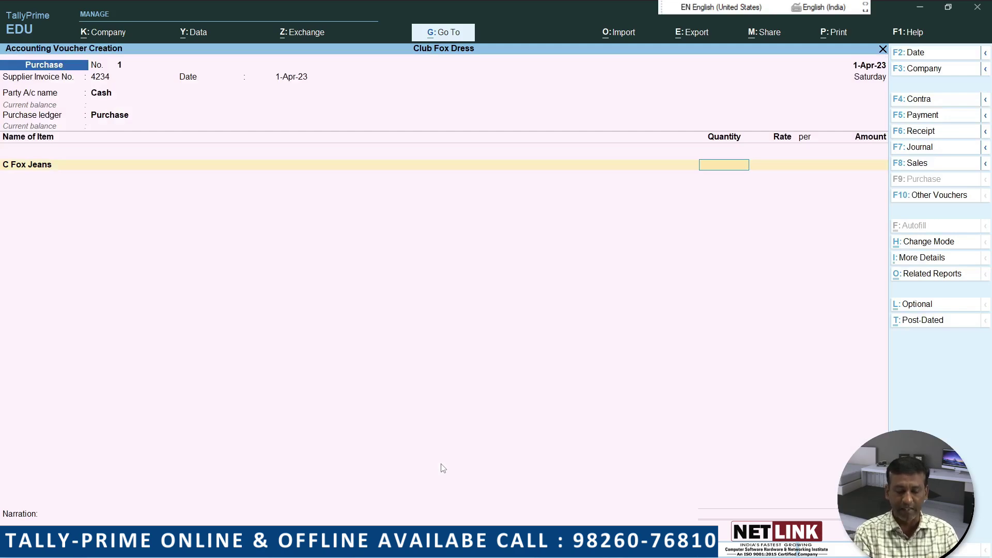
{"action": "key", "text": "F11"}
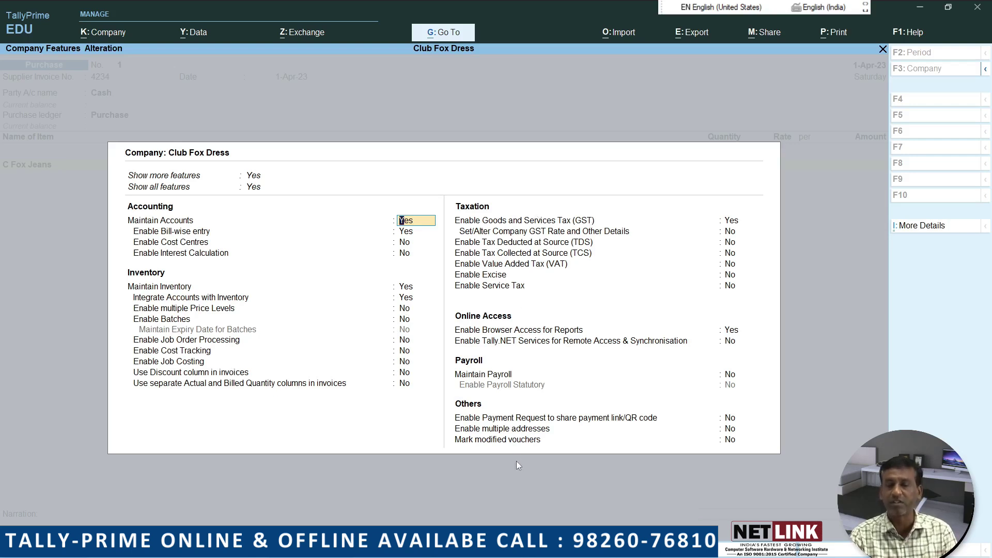
{"action": "key", "text": "ctrl+a"}
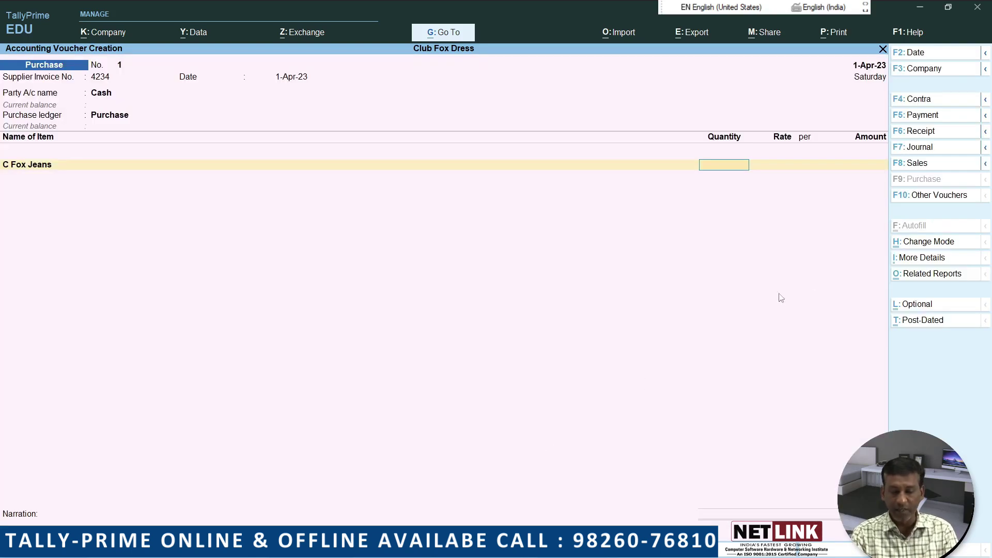
{"action": "key", "text": "F12"}
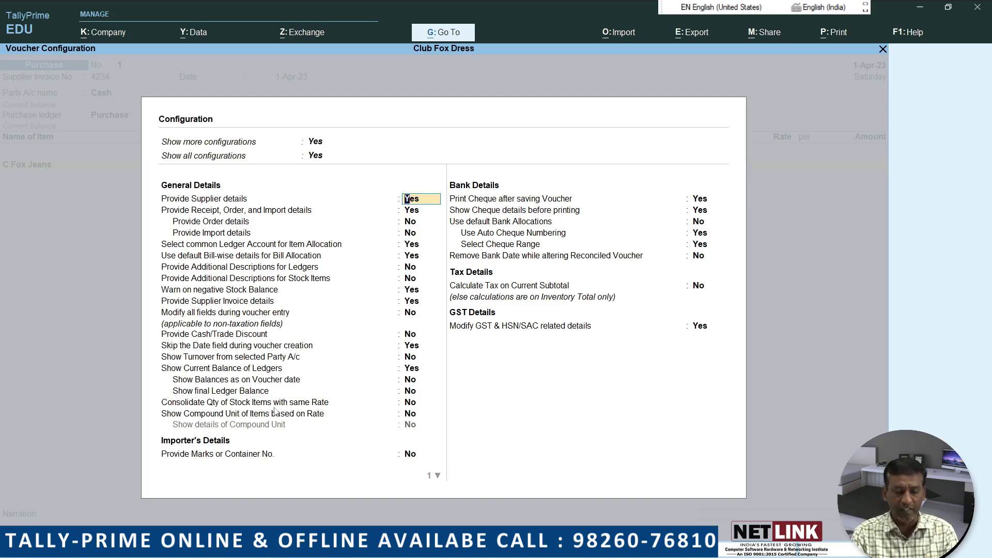
{"action": "left_click", "coordinate": [437, 476]}
{"action": "left_click", "coordinate": [438, 479]}
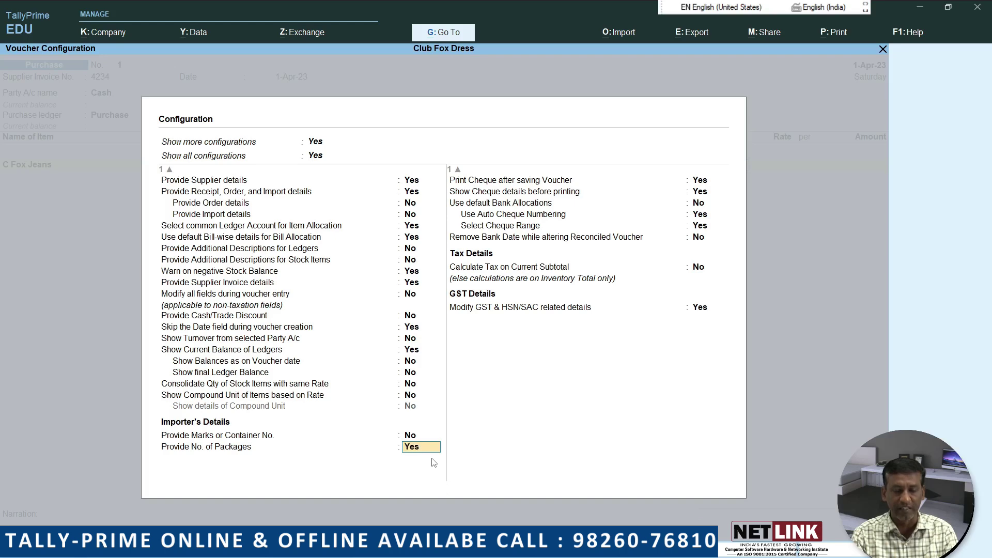
{"action": "key", "text": "Up"}
{"action": "key", "text": "Up"}
{"action": "key", "text": "Up"}
{"action": "key", "text": "Up"}
{"action": "key", "text": "Up"}
{"action": "key", "text": "Up"}
{"action": "key", "text": "Up"}
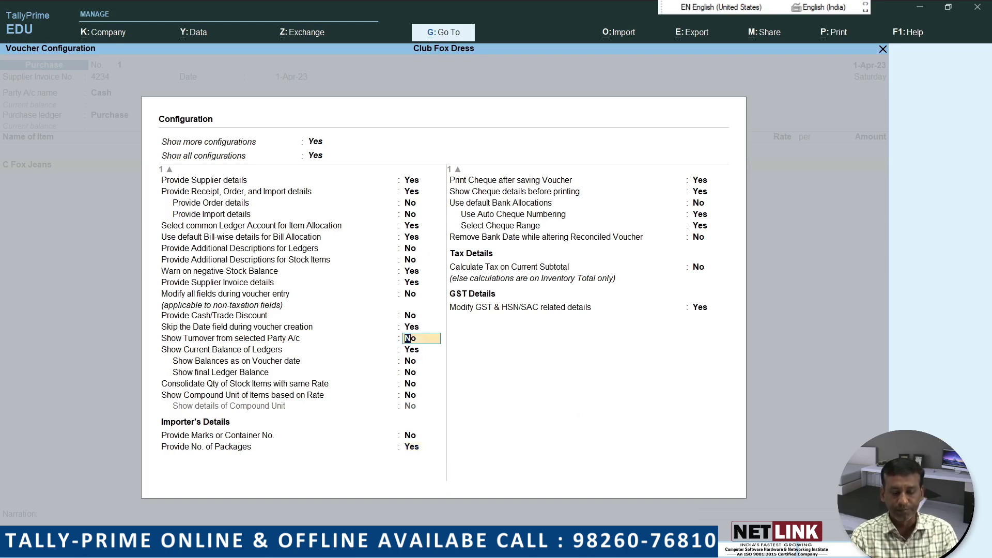
Open the company features and try to enable separate Actual and Billed Quantity columns in invoices
{"action": "key", "text": "F11"}
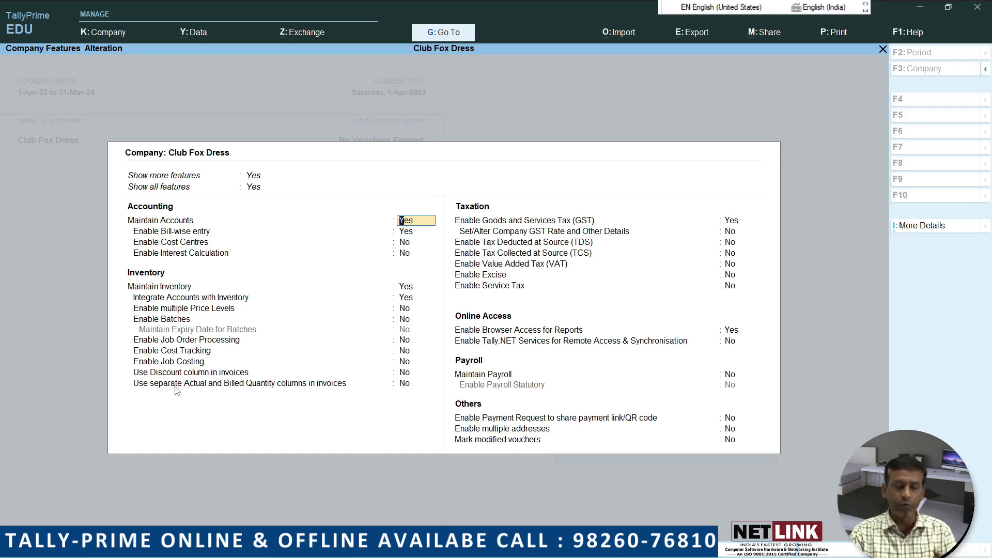
{"action": "left_click", "coordinate": [406, 388]}
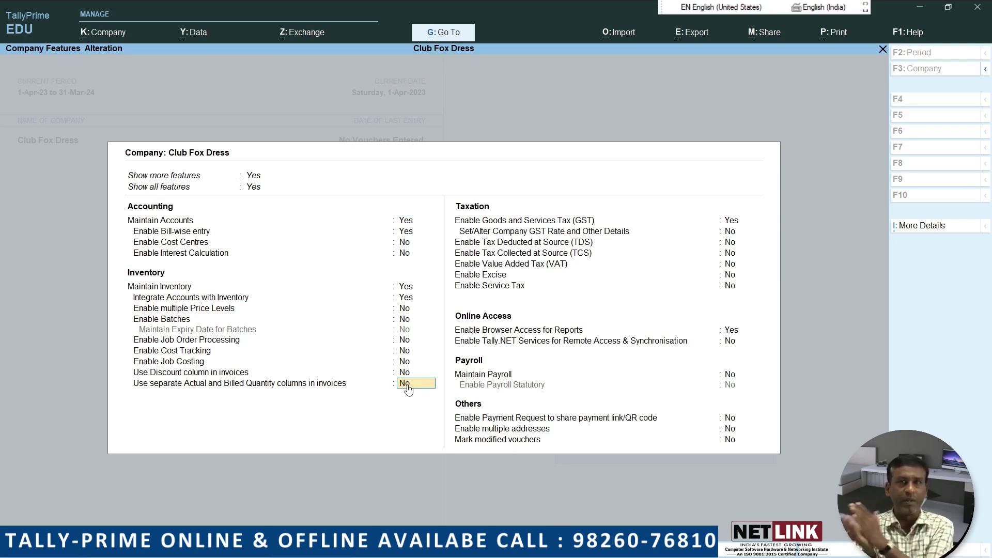
{"action": "type", "text": "y"}
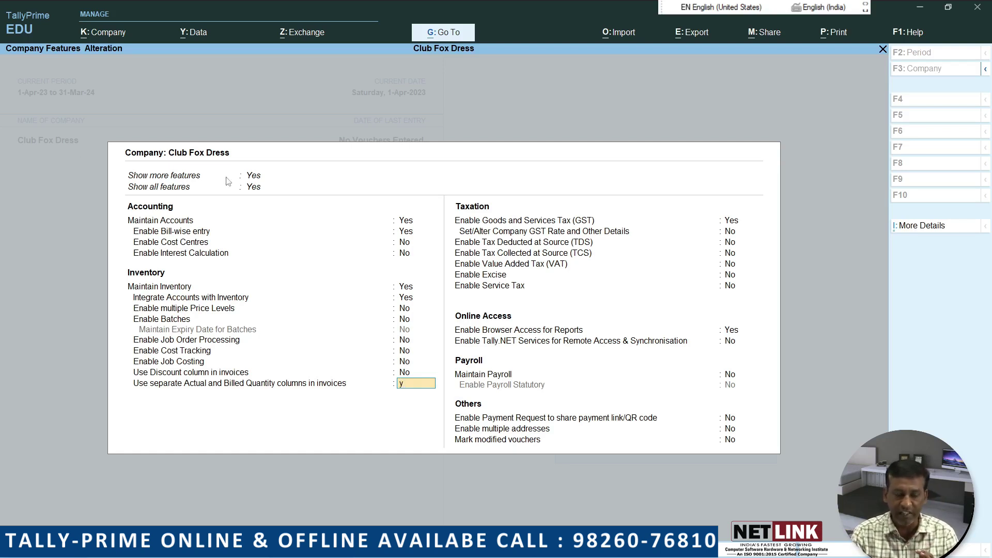
Set Show more features to No to see the reduced company feature list, and set it back to Yes
{"action": "left_click", "coordinate": [253, 177]}
{"action": "type", "text": "n"}
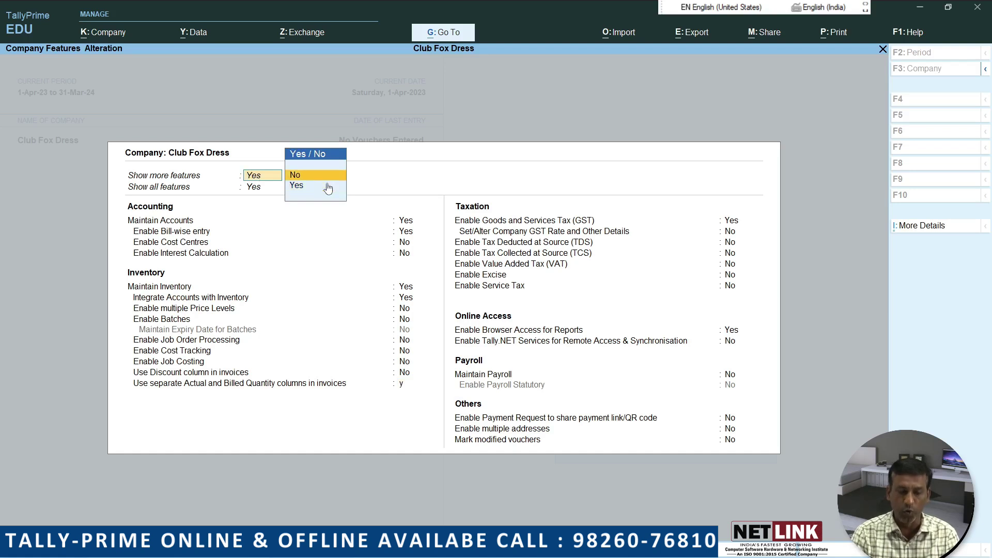
{"action": "key", "text": "Return"}
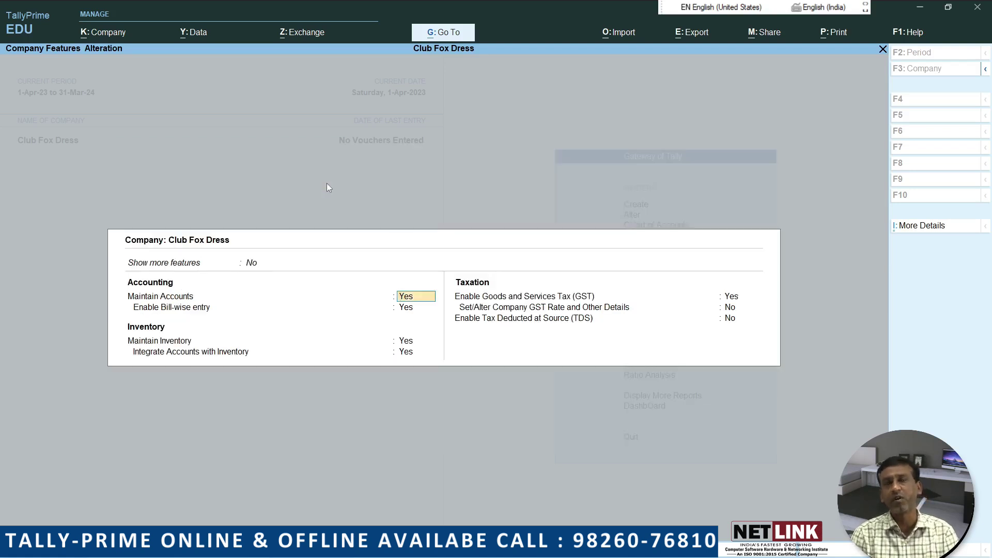
{"action": "key", "text": "Up"}
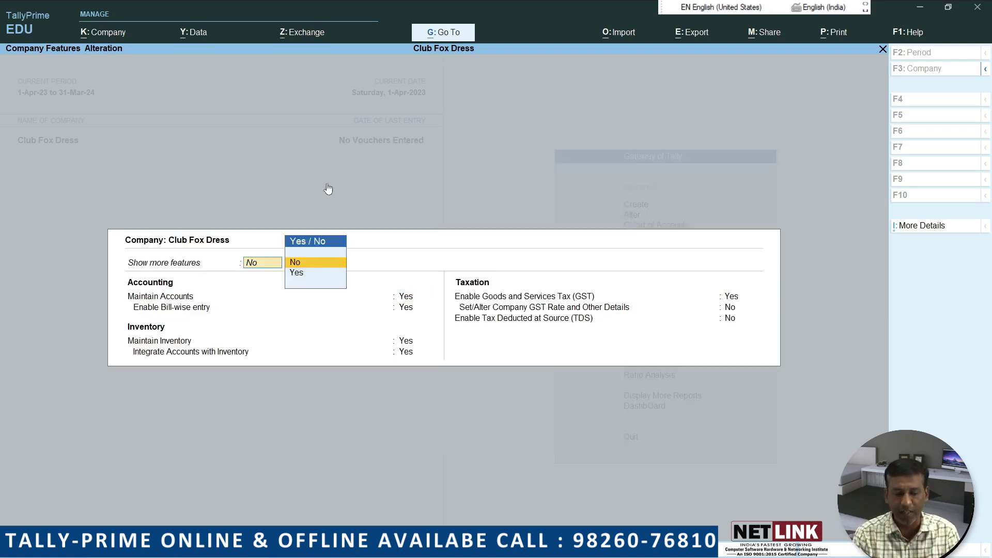
{"action": "type", "text": "y"}
{"action": "key", "text": "Return"}
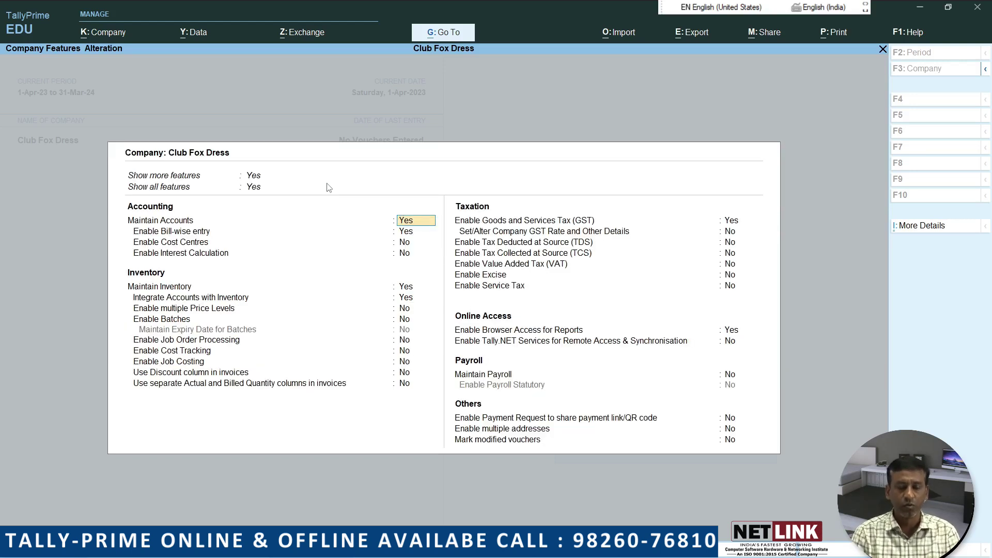
Set the separate Actual and Billed Quantity columns in invoices to Yes and accept the existing GST registration details
{"action": "left_click", "coordinate": [422, 387]}
{"action": "type", "text": "y"}
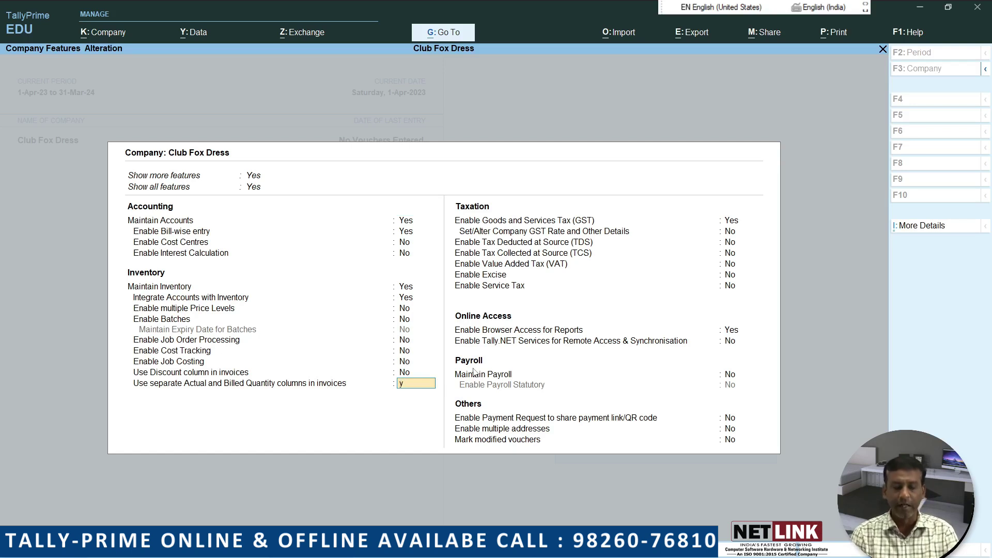
{"action": "key", "text": "Return"}
{"action": "key", "text": "Return"}
{"action": "key", "text": "Return"}
{"action": "key", "text": "Return"}
{"action": "key", "text": "Return"}
{"action": "key", "text": "Return"}
{"action": "key", "text": "Return"}
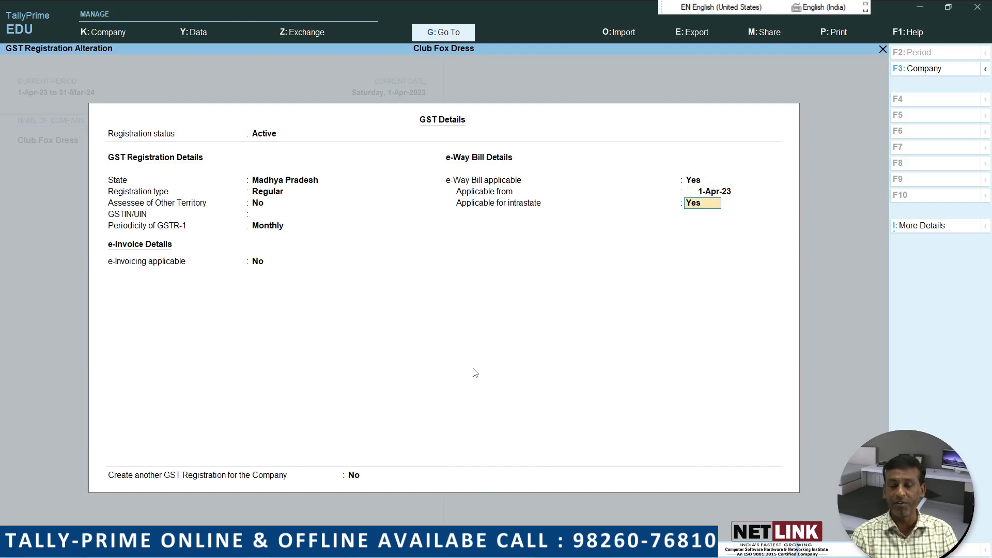
{"action": "key", "text": "Return"}
{"action": "key", "text": "n"}
{"action": "key", "text": "Return"}
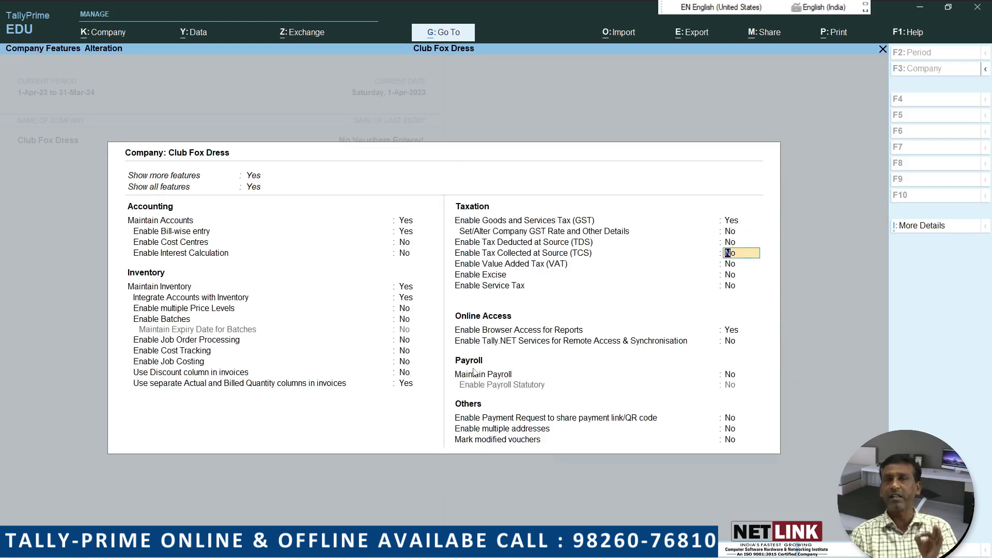
Accept the remaining taxation, online access, payroll and other features as they are and save the company features
{"action": "key", "text": "Return"}
{"action": "key", "text": "Return"}
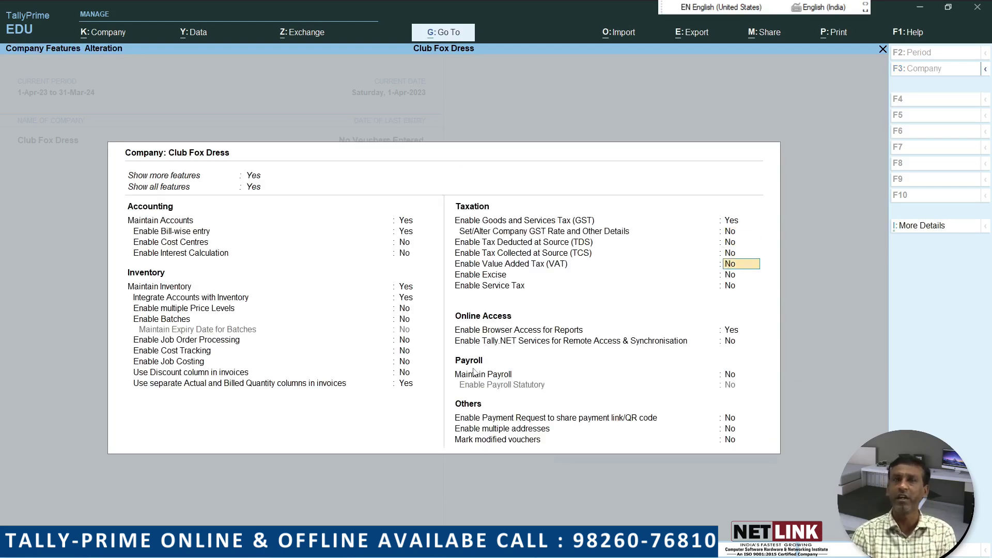
{"action": "key", "text": "Return"}
{"action": "key", "text": "Return"}
{"action": "key", "text": "Return"}
{"action": "key", "text": "Return"}
{"action": "key", "text": "Return"}
{"action": "key", "text": "Return"}
{"action": "key", "text": "Return"}
{"action": "key", "text": "Return"}
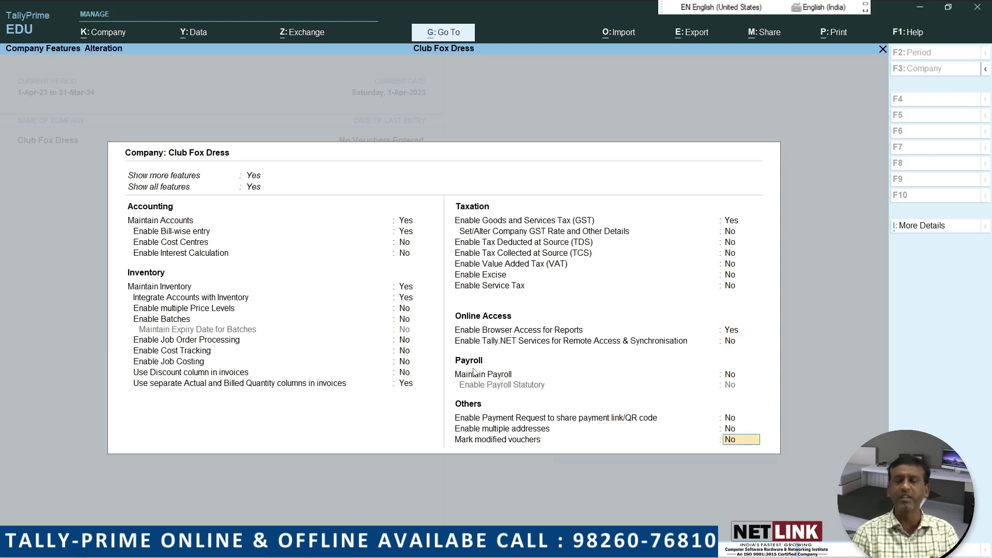
{"action": "key", "text": "y"}
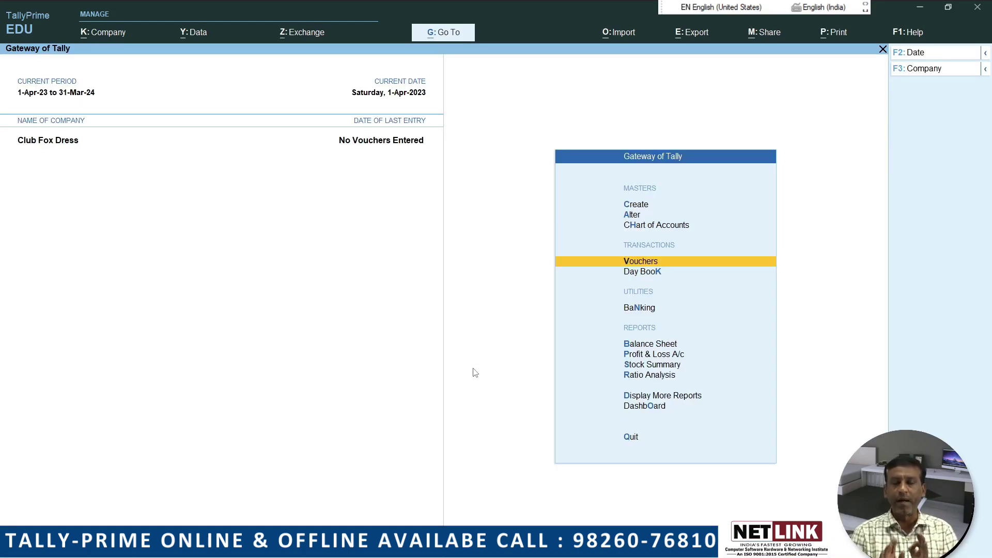
Start a purchase voucher with Cash as the party, default party details and Purchase as the purchase ledger
{"action": "key", "text": "Return"}
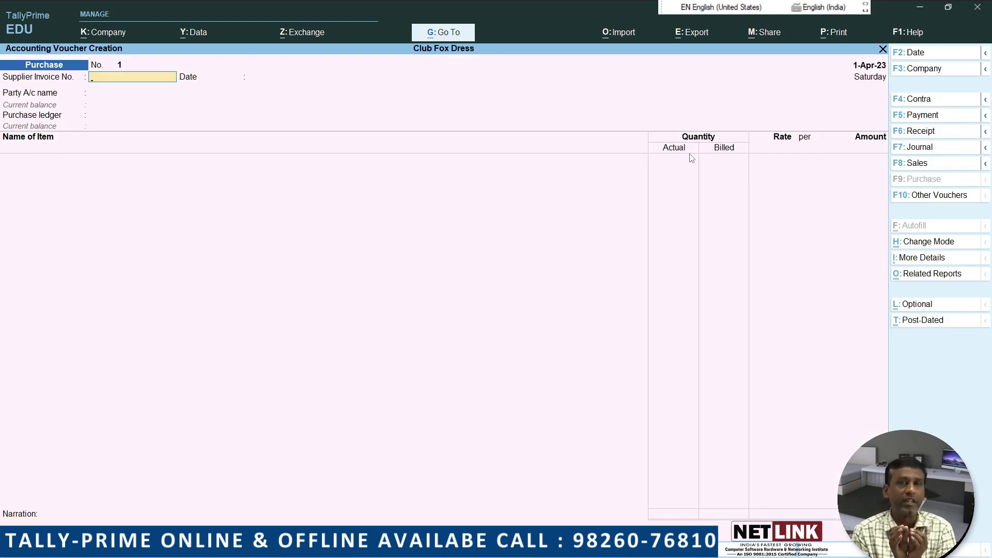
{"action": "key", "text": "Return"}
{"action": "key", "text": "Return"}
{"action": "key", "text": "Return"}
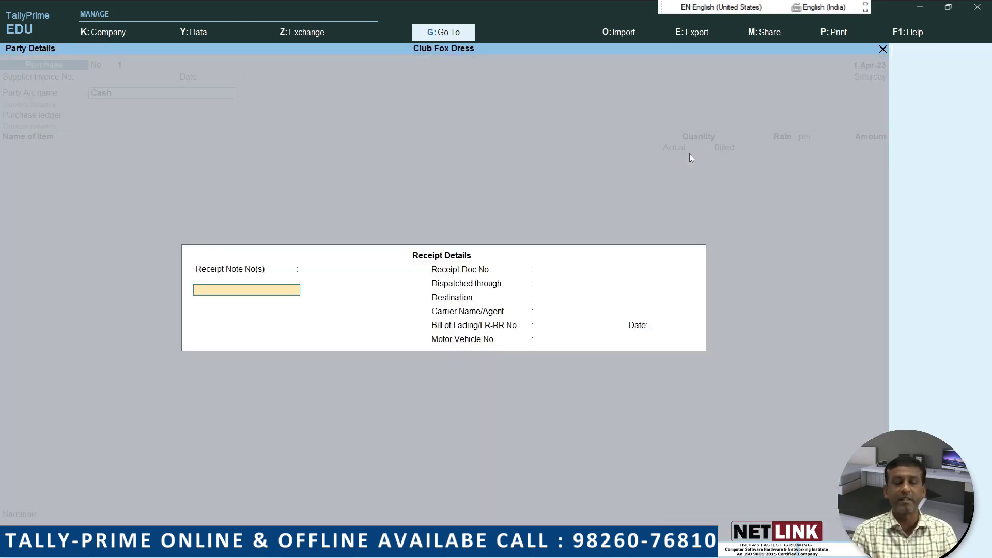
{"action": "key", "text": "ctrl+a"}
{"action": "key", "text": "ctrl+a"}
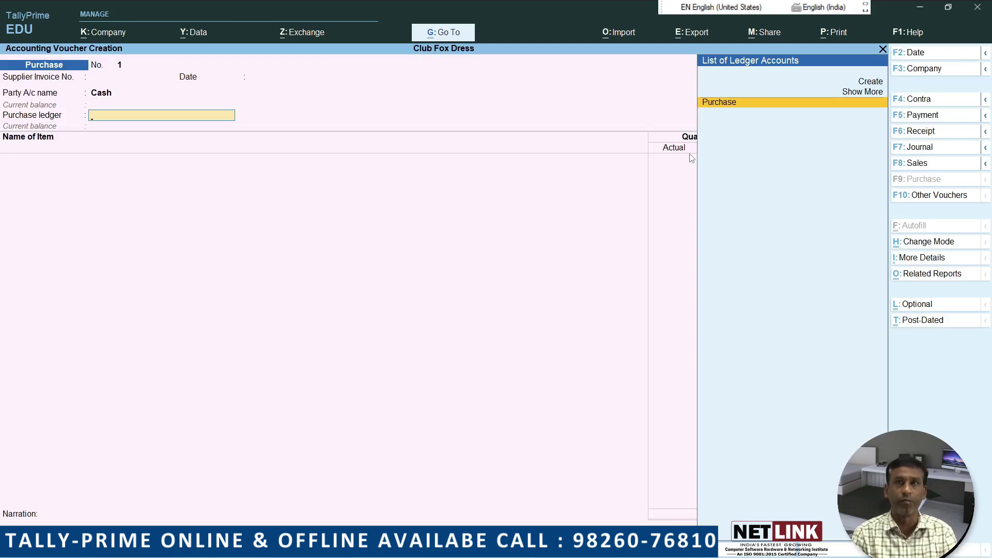
{"action": "key", "text": "Return"}
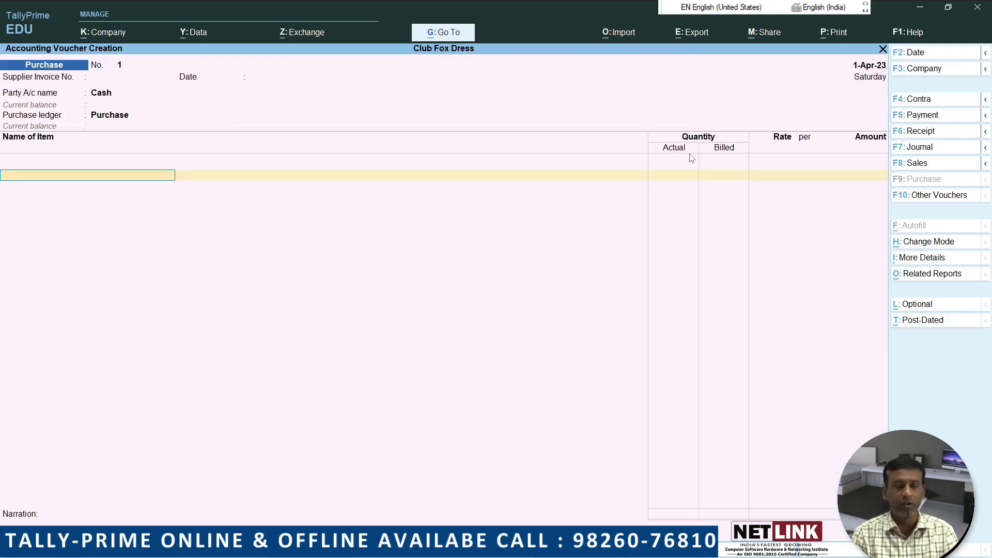
Add C Fox Jeans to the purchase voucher with an actual quantity of 10 pc
{"action": "type", "text": "A"}
{"action": "key", "text": "Down"}
{"action": "key", "text": "Down"}
{"action": "key", "text": "Return"}
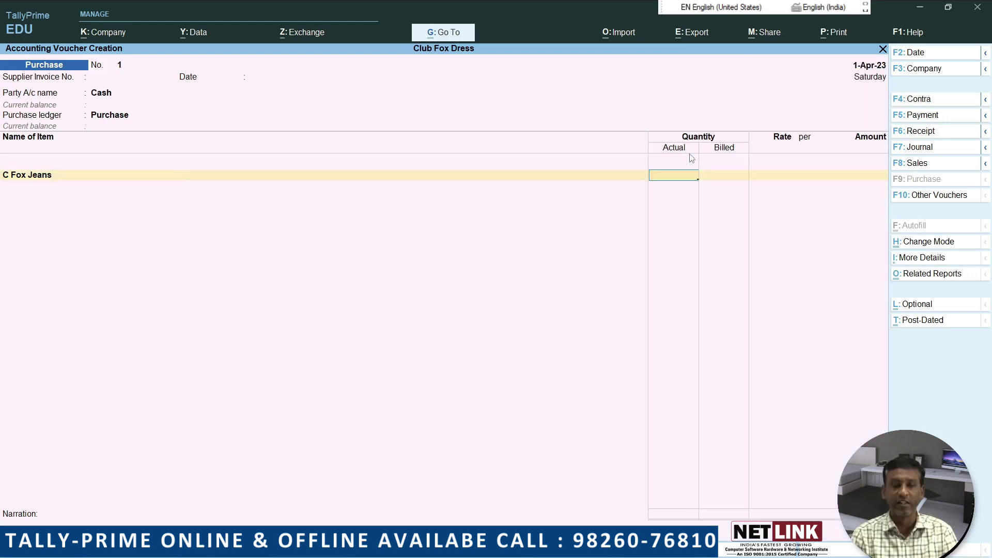
{"action": "type", "text": "10"}
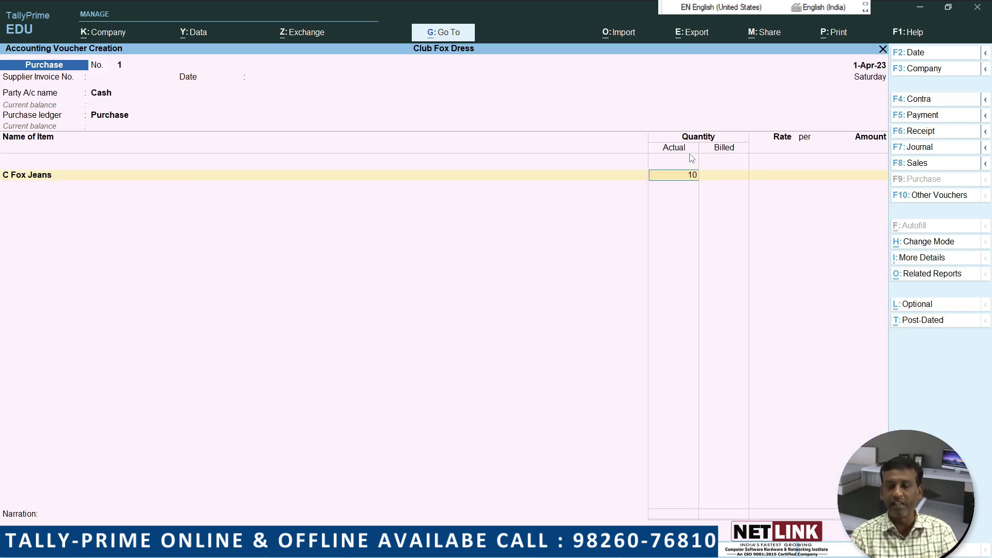
{"action": "key", "text": "Return"}
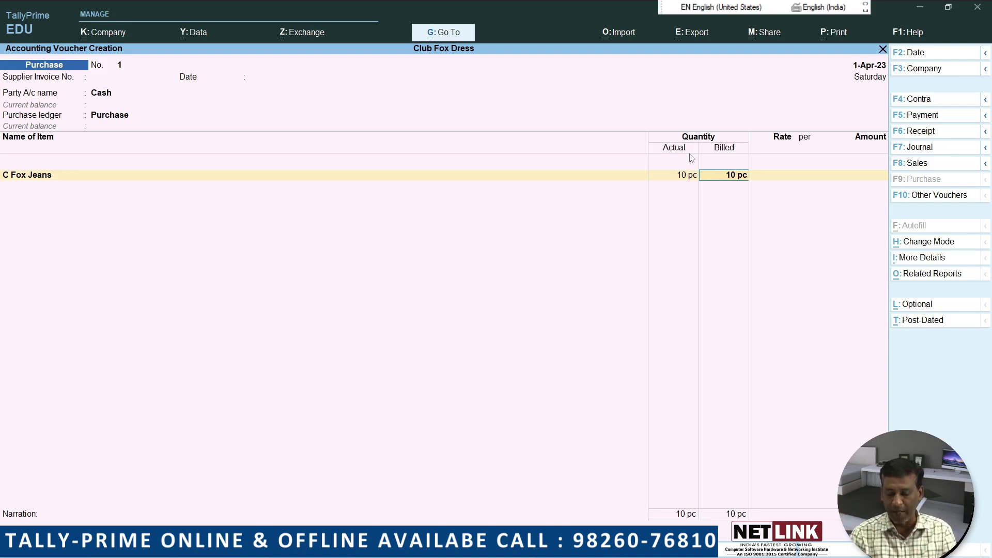
Set the purchased C Fox Jeans' billed quantity to 12 pc and its rate to 1,000 per pc
{"action": "type", "text": "12"}
{"action": "key", "text": "Return"}
{"action": "type", "text": "1000"}
{"action": "key", "text": "Return"}
{"action": "key", "text": "Return"}
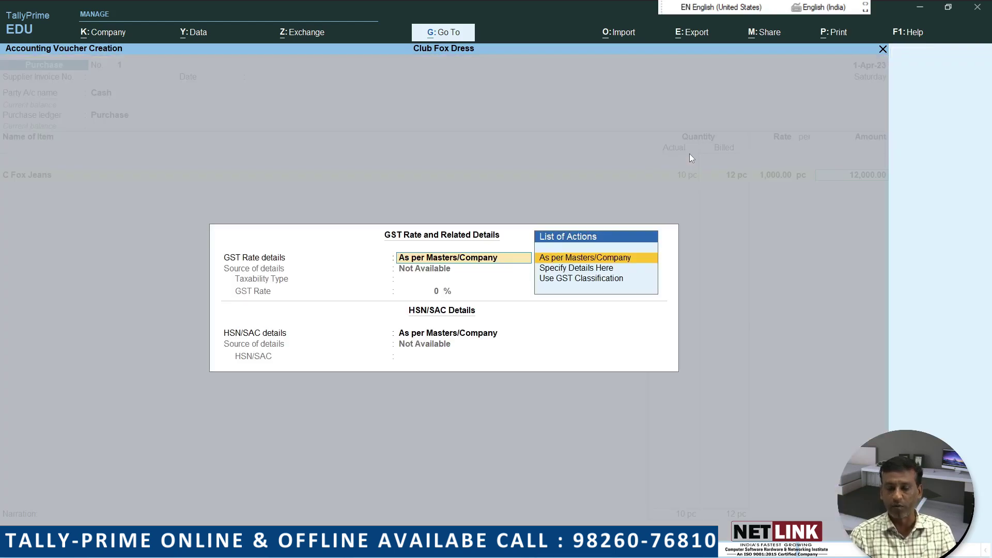
Keep the item's GST rate and HSN/SAC details as per Masters/Company and save the purchase voucher
{"action": "key", "text": "Return"}
{"action": "key", "text": "Return"}
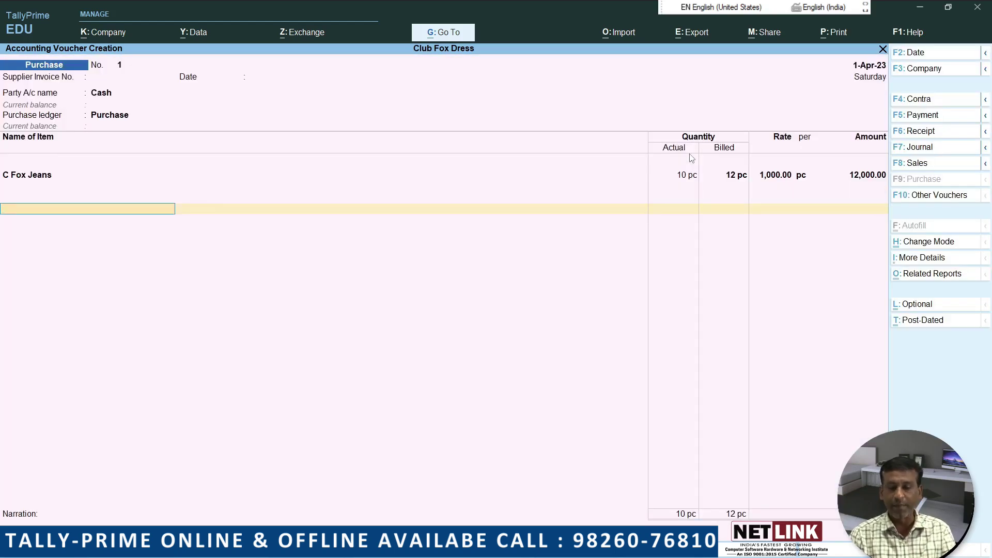
{"action": "key", "text": "Return"}
{"action": "key", "text": "Return"}
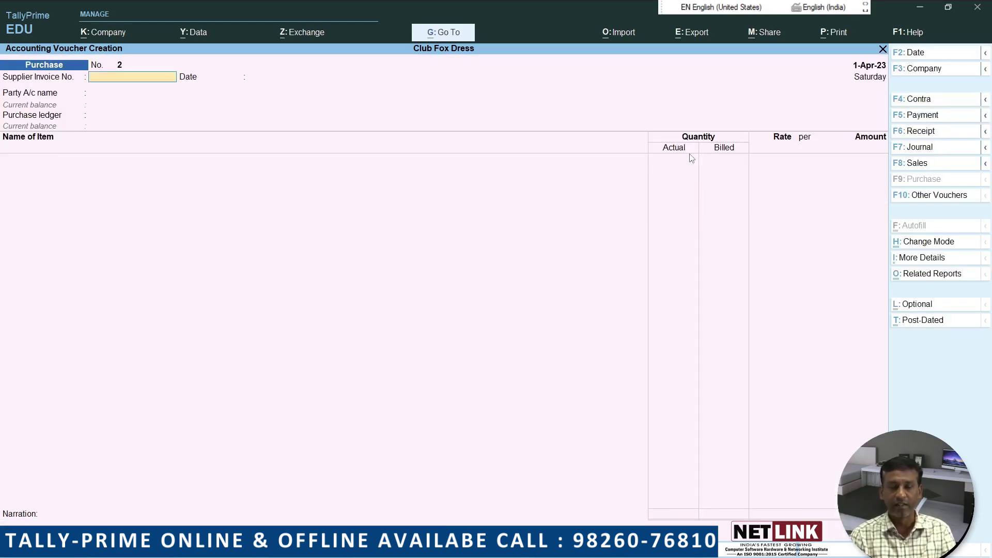
Start a sales voucher with Cash as the party and accept the default dispatch and buyer details
{"action": "left_click", "coordinate": [917, 163]}
{"action": "key", "text": "Return"}
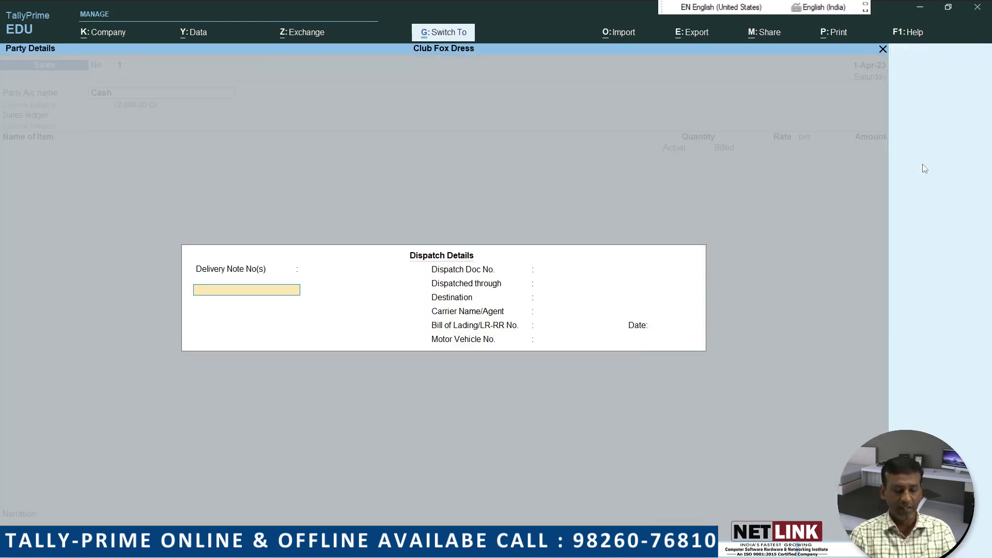
{"action": "key", "text": "ctrl+a"}
{"action": "key", "text": "ctrl+a"}
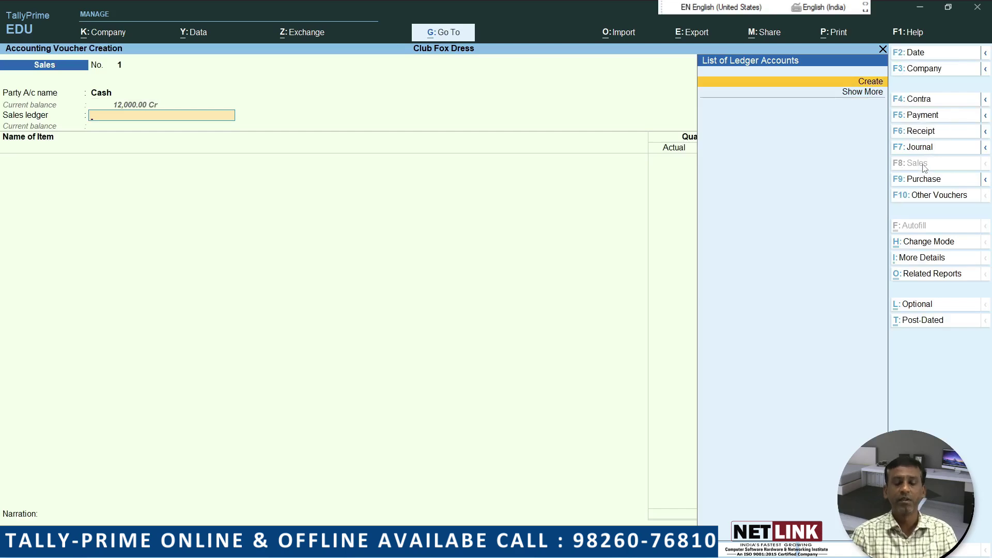
Create a ledger named Sales under the sales accounts group and use it as the voucher's sales ledger
{"action": "key", "text": "Return"}
{"action": "type", "text": "Sales"}
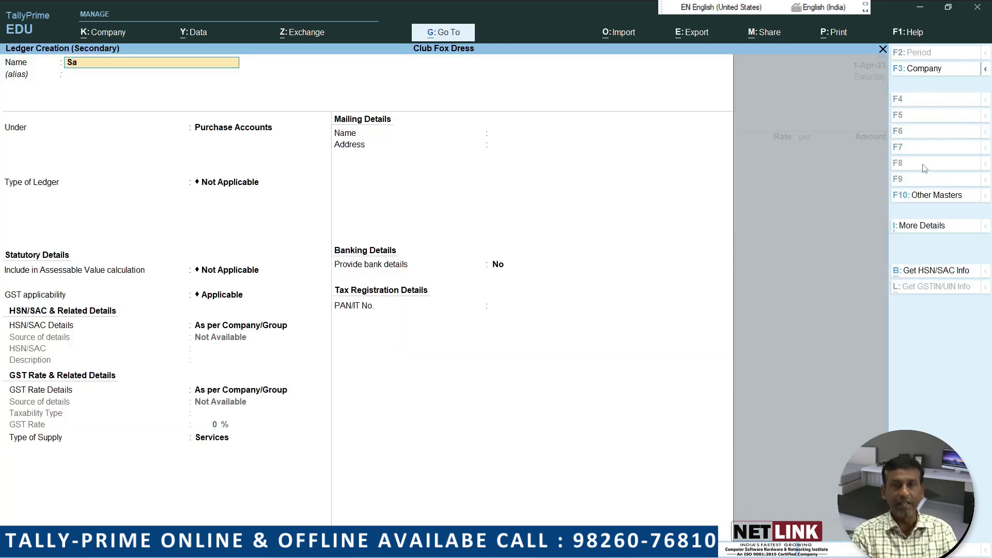
{"action": "key", "text": "Return"}
{"action": "type", "text": "Sa"}
{"action": "key", "text": "Return"}
{"action": "key", "text": "Return"}
{"action": "key", "text": "Return"}
{"action": "key", "text": "Return"}
{"action": "key", "text": "Return"}
{"action": "key", "text": "Return"}
{"action": "key", "text": "Return"}
{"action": "key", "text": "Return"}
{"action": "key", "text": "Return"}
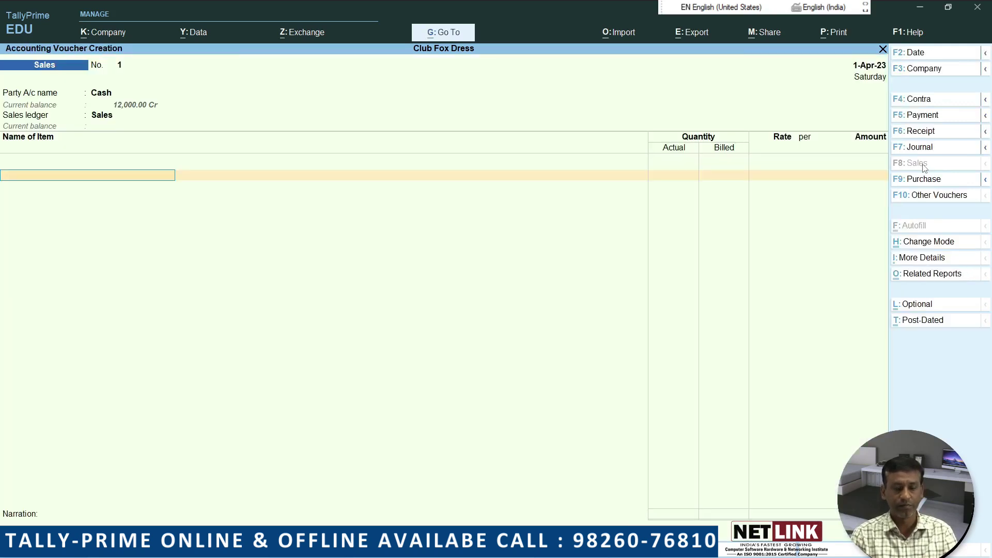
Add C Fox Jeans to the sales voucher with actual quantity 5 pc, billed quantity 10 pc and rate 1,500
{"action": "type", "text": "A"}
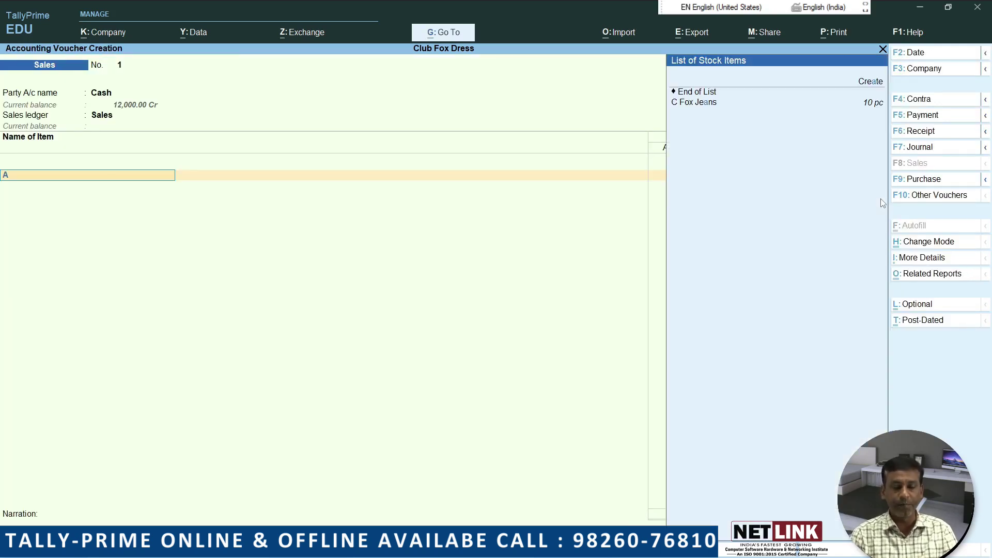
{"action": "key", "text": "Down"}
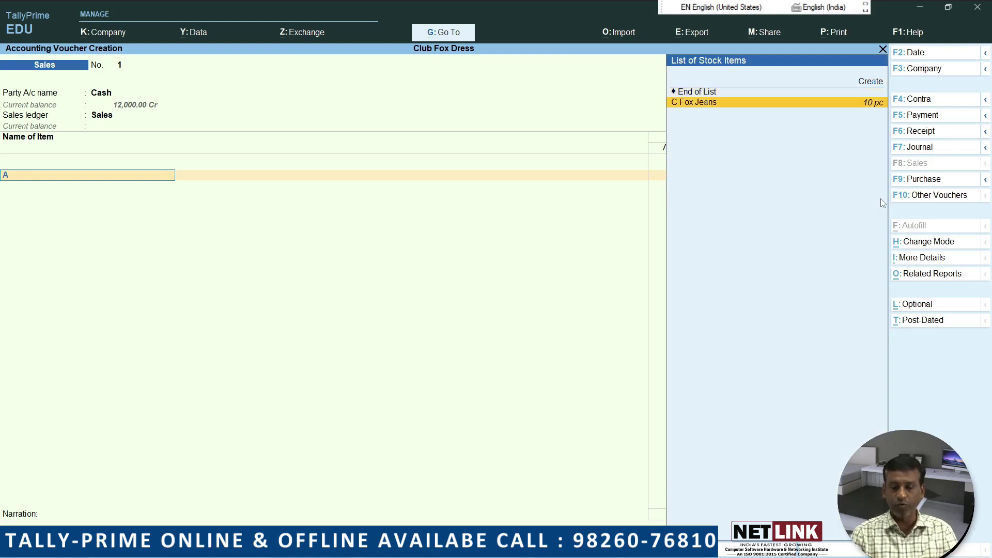
{"action": "key", "text": "Return"}
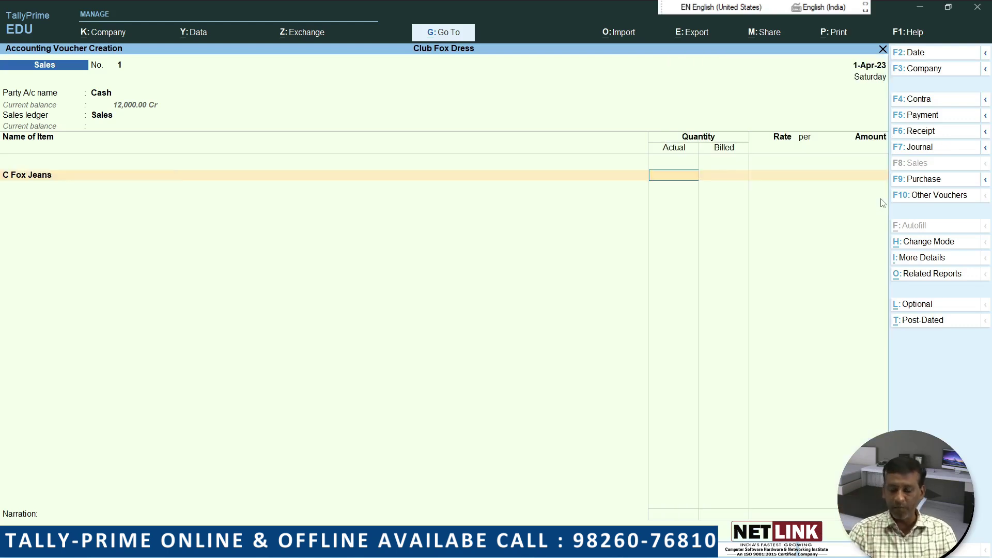
{"action": "type", "text": "5"}
{"action": "key", "text": "Return"}
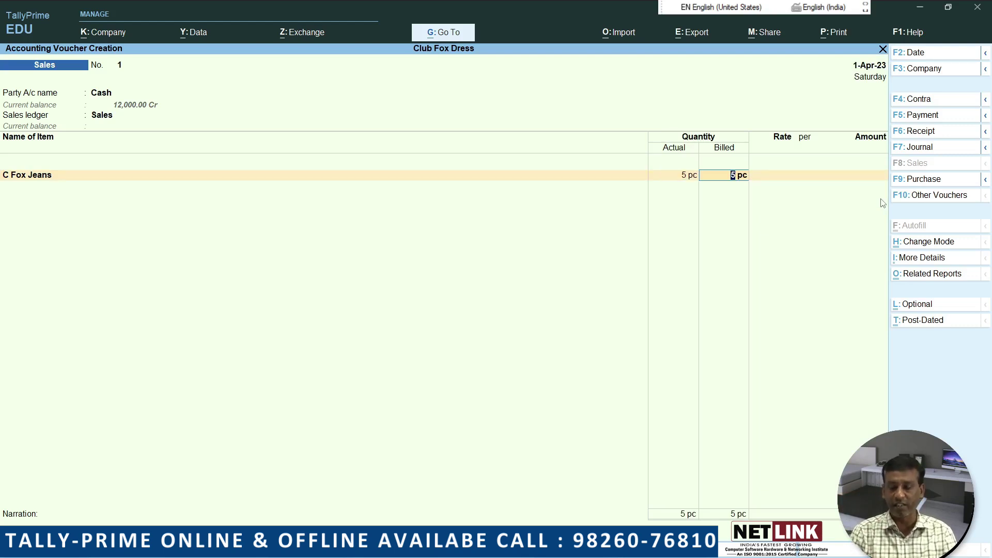
{"action": "type", "text": "10"}
{"action": "key", "text": "Return"}
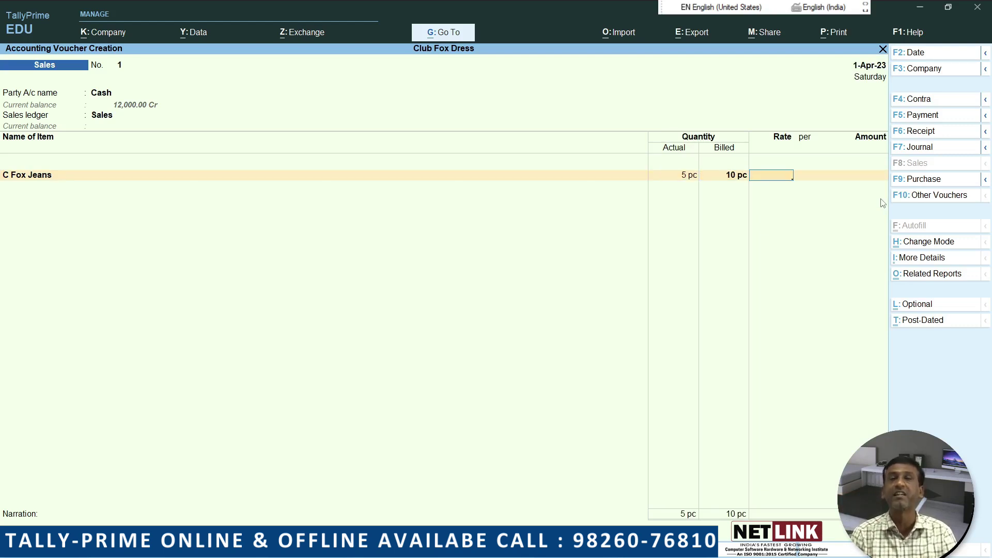
{"action": "type", "text": "1,500"}
{"action": "key", "text": "Return"}
{"action": "key", "text": "Return"}
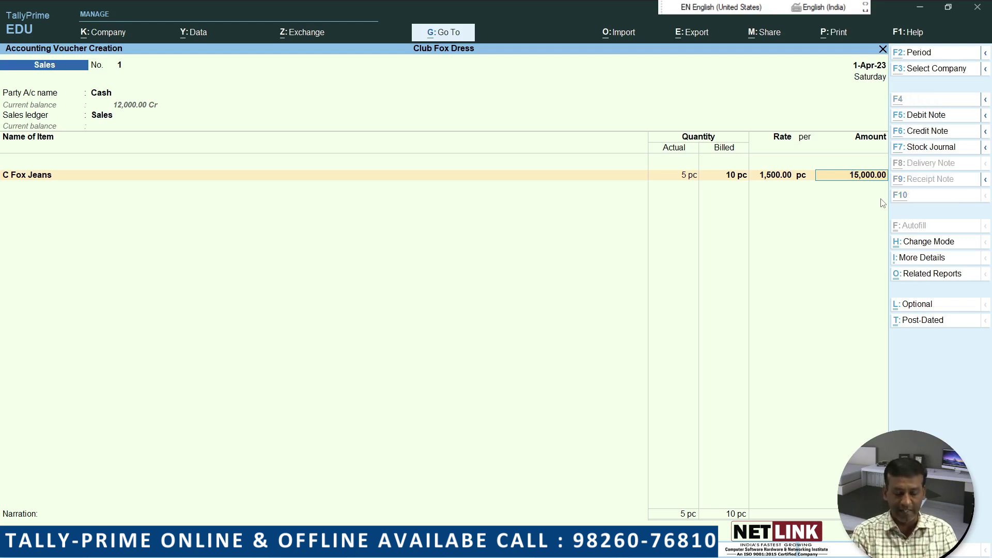
Preview the printed invoice for the sales voucher to check the billed quantity and amount
{"action": "key", "text": "alt+p"}
{"action": "key", "text": "Return"}
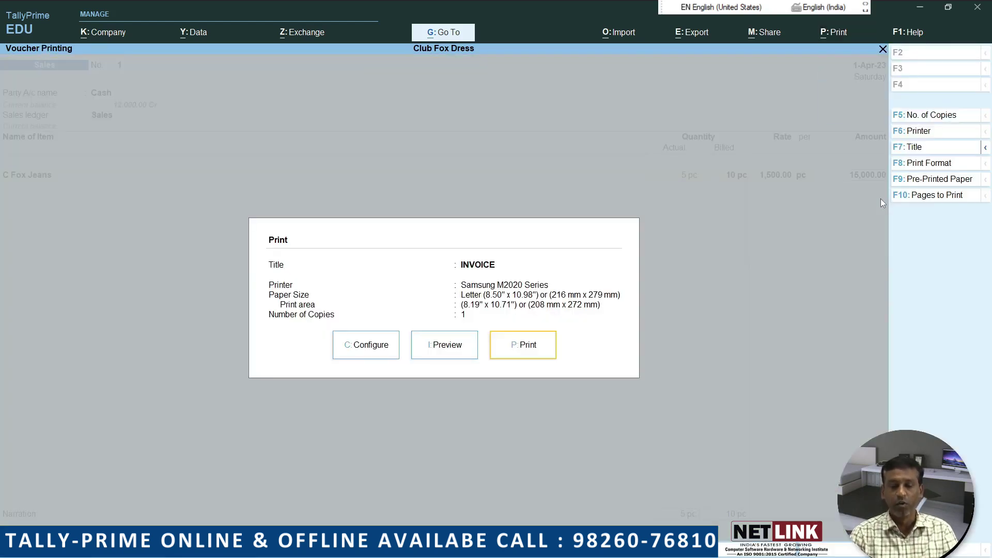
{"action": "left_click", "coordinate": [447, 345]}
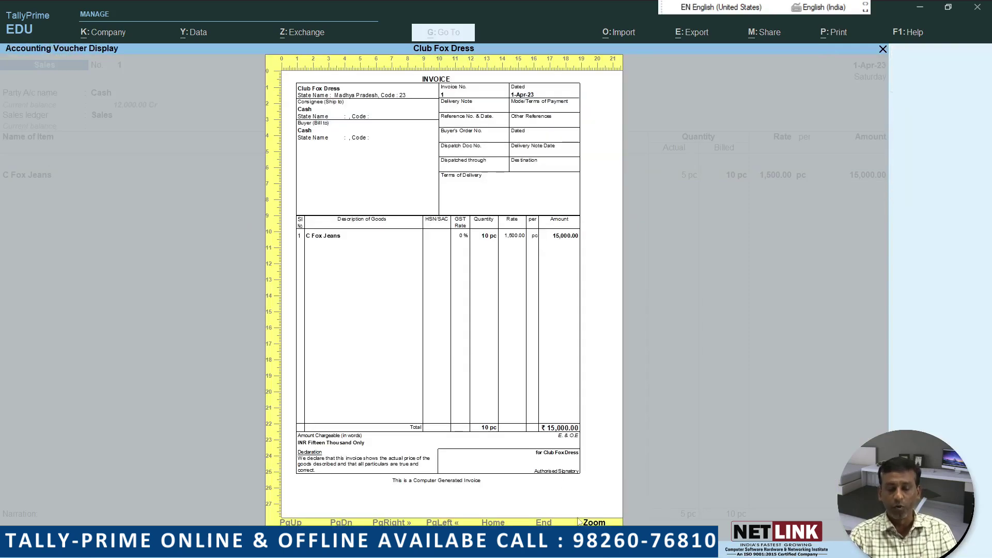
Zoom in on the invoice preview to examine the C Fox Jeans line, and return to the sales voucher
{"action": "left_click", "coordinate": [459, 355]}
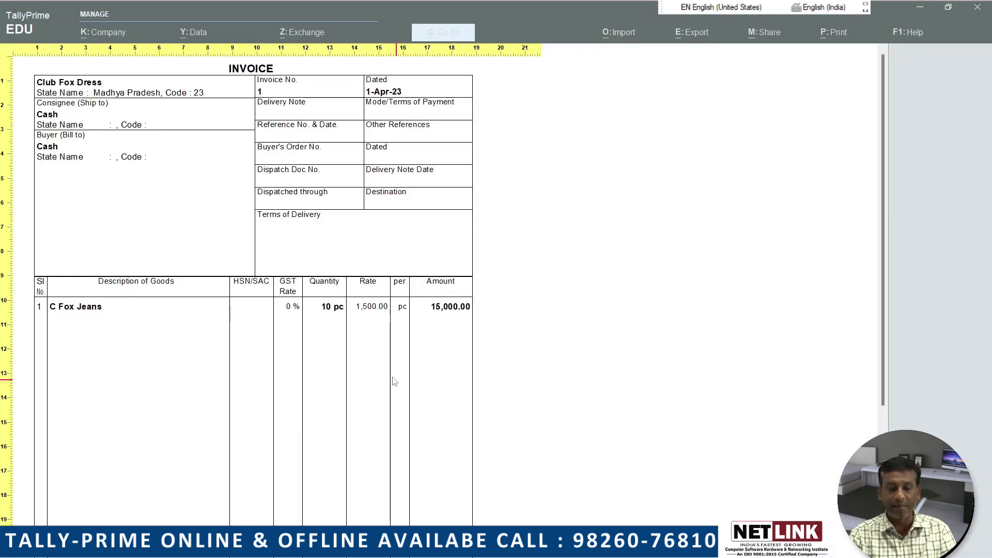
{"action": "left_click", "coordinate": [331, 316]}
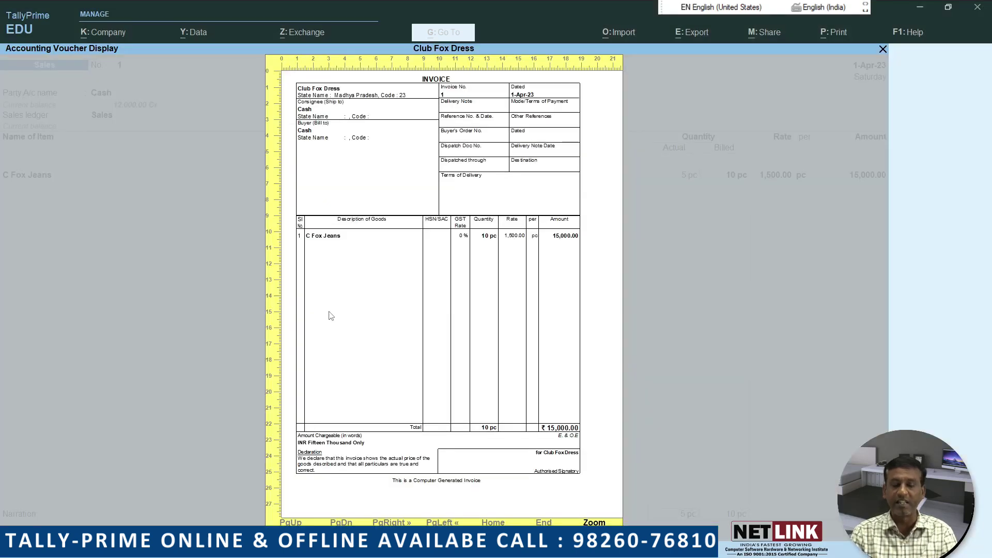
{"action": "key", "text": "Escape"}
{"action": "key", "text": "Escape"}
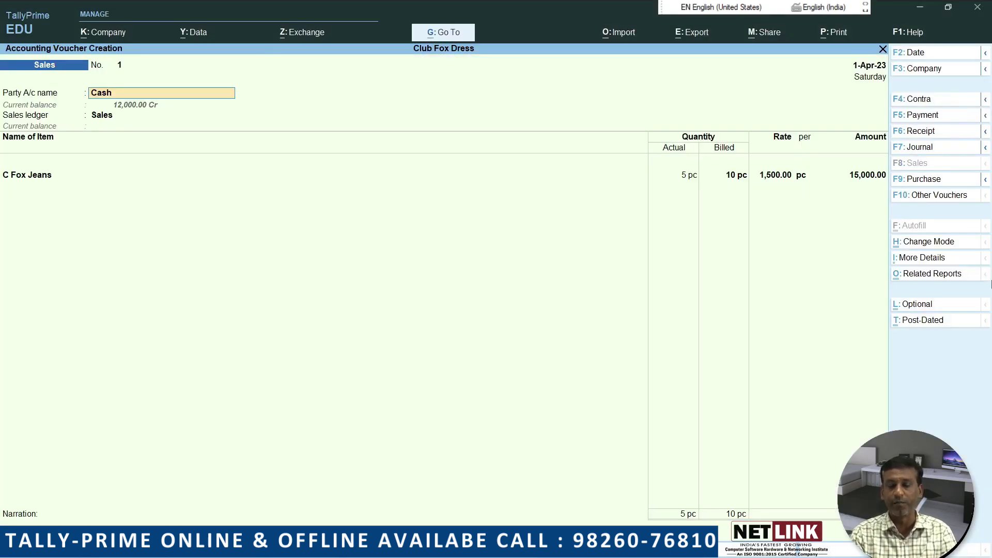
Accept the remaining details of the C Fox Jeans sales voucher, save it and leave voucher creation
{"action": "key", "text": "Return"}
{"action": "key", "text": "Return"}
{"action": "key", "text": "Return"}
{"action": "key", "text": "Return"}
{"action": "key", "text": "Return"}
{"action": "key", "text": "Return"}
{"action": "key", "text": "Return"}
{"action": "key", "text": "Return"}
{"action": "key", "text": "Return"}
{"action": "key", "text": "Return"}
{"action": "key", "text": "Return"}
{"action": "key", "text": "Return"}
{"action": "key", "text": "Return"}
{"action": "key", "text": "Return"}
{"action": "key", "text": "Return"}
{"action": "key", "text": "Return"}
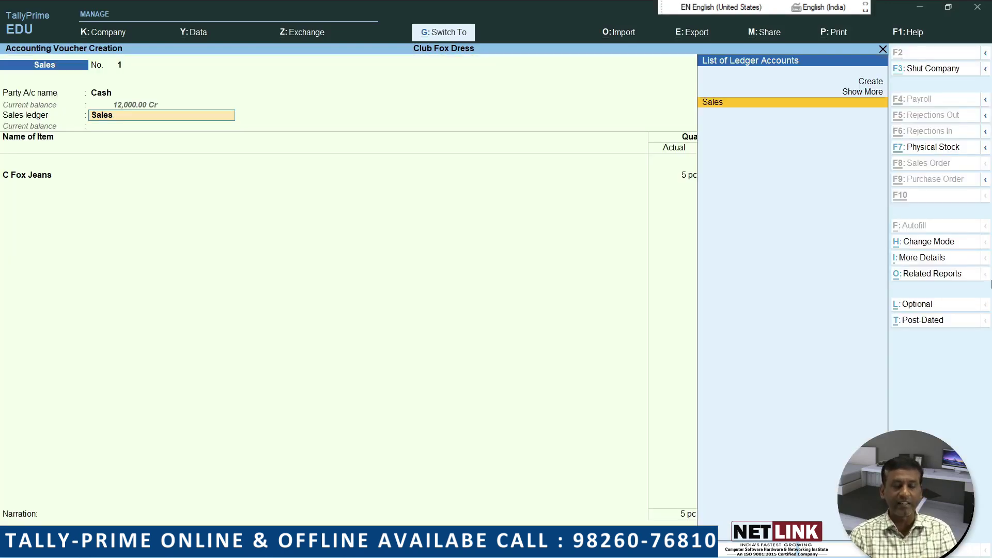
{"action": "key", "text": "Return"}
{"action": "key", "text": "Return"}
{"action": "key", "text": "Return"}
{"action": "key", "text": "Return"}
{"action": "key", "text": "Return"}
{"action": "key", "text": "Return"}
{"action": "key", "text": "Return"}
{"action": "key", "text": "Return"}
{"action": "key", "text": "Return"}
{"action": "key", "text": "Return"}
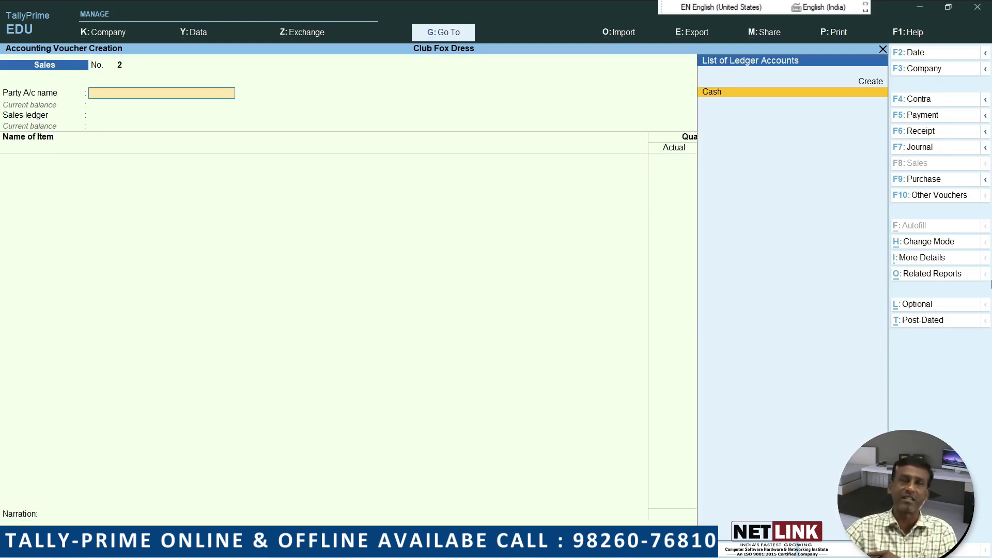
{"action": "key", "text": "Escape"}
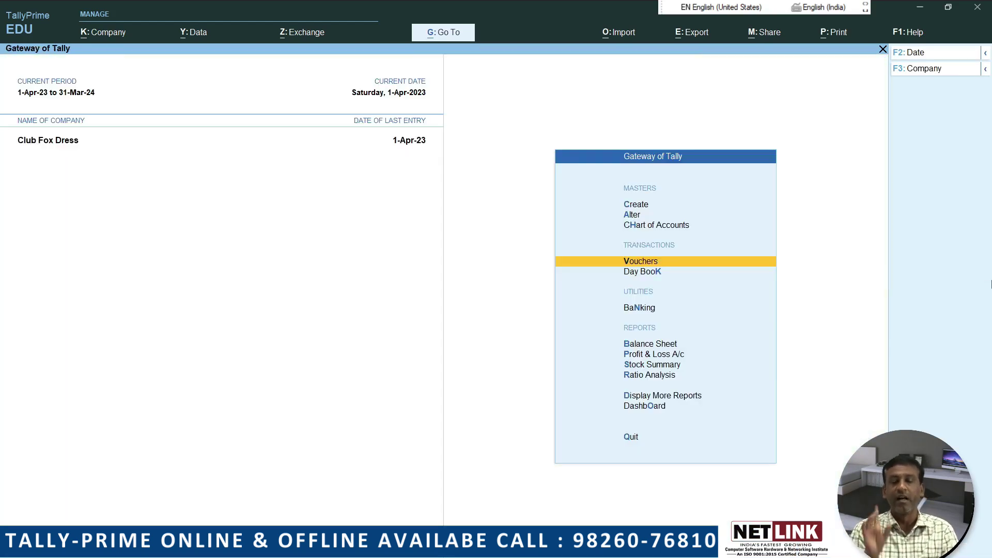
Examine the purchases, sales and closing balance of C Fox Jeans in the Stock Query report, and return to the Gateway of Tally
{"action": "key", "text": "d"}
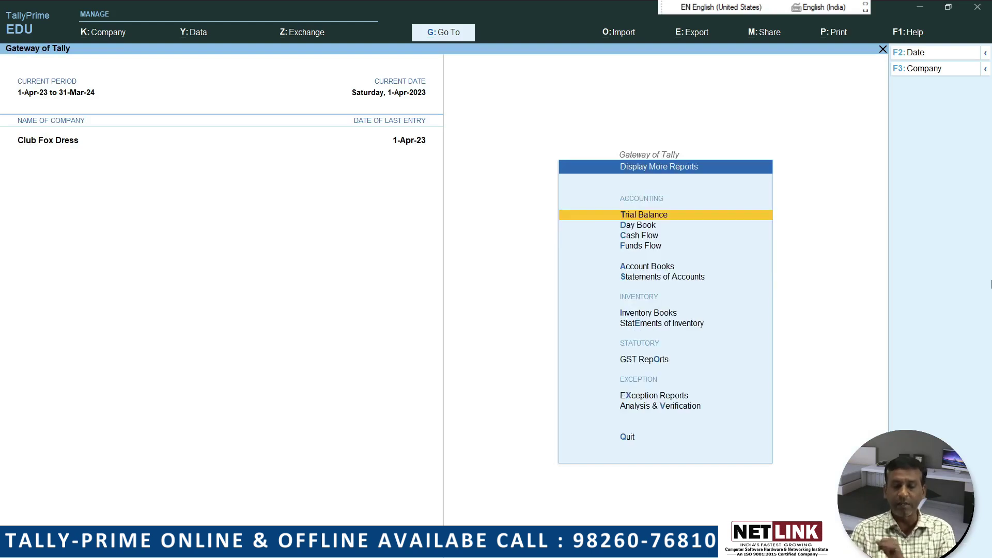
{"action": "key", "text": "Escape"}
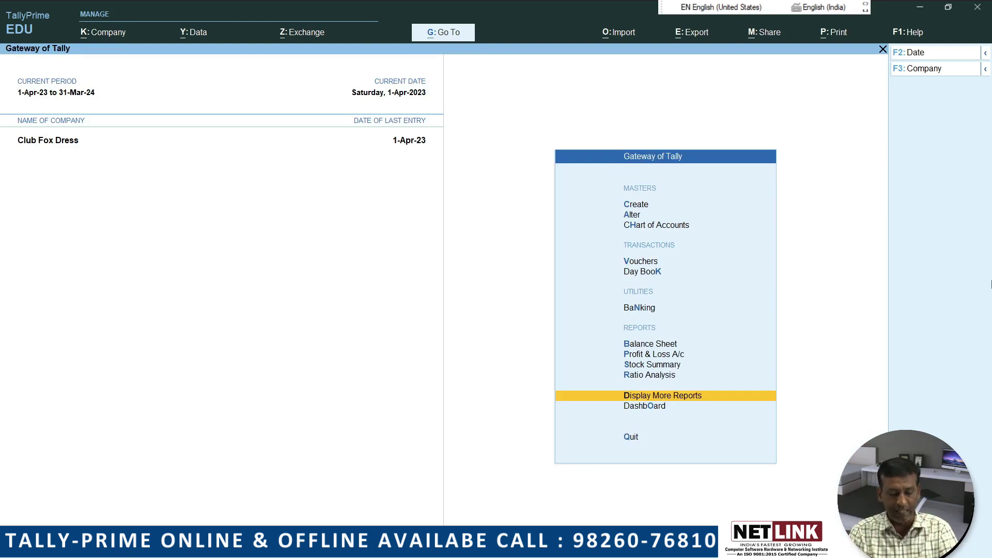
{"action": "key", "text": "alt+g"}
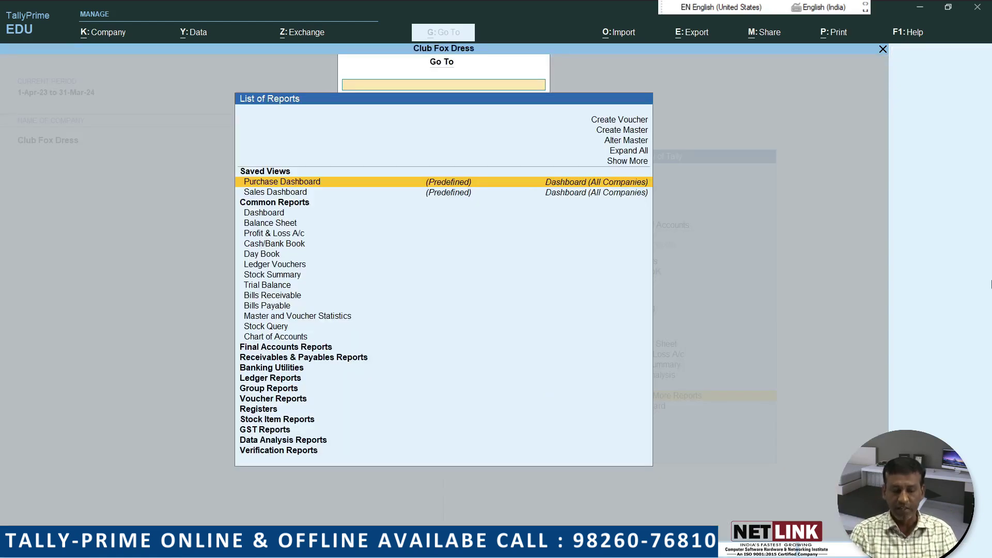
{"action": "key", "text": "Down"}
{"action": "key", "text": "Down"}
{"action": "key", "text": "Down"}
{"action": "key", "text": "Down"}
{"action": "key", "text": "Down"}
{"action": "key", "text": "Down"}
{"action": "key", "text": "Down"}
{"action": "key", "text": "Down"}
{"action": "key", "text": "Down"}
{"action": "key", "text": "Down"}
{"action": "key", "text": "Down"}
{"action": "key", "text": "Down"}
{"action": "key", "text": "Down"}
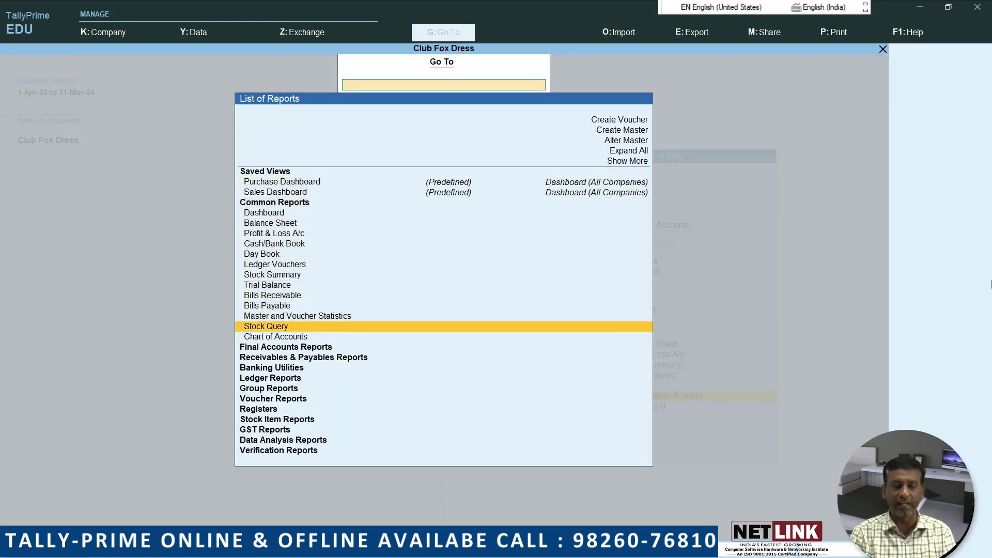
{"action": "key", "text": "Up"}
{"action": "key", "text": "Up"}
{"action": "key", "text": "Up"}
{"action": "key", "text": "Up"}
{"action": "key", "text": "Up"}
{"action": "key", "text": "Up"}
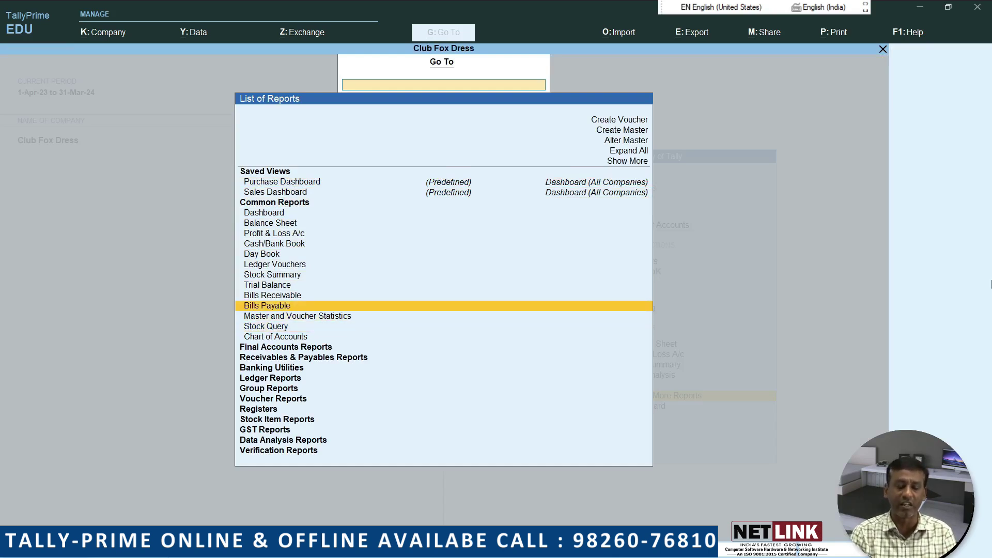
{"action": "key", "text": "Down"}
{"action": "key", "text": "Down"}
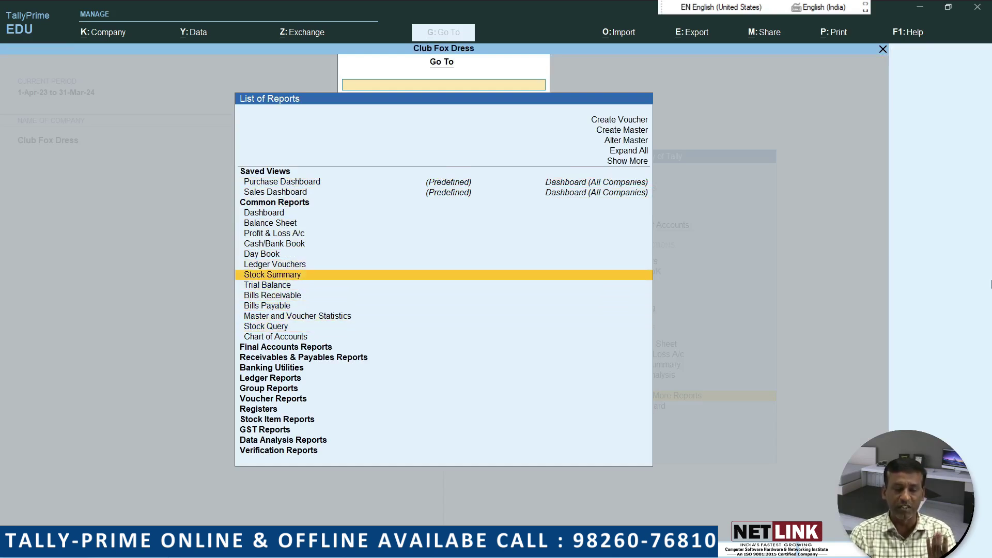
{"action": "key", "text": "Down"}
{"action": "key", "text": "Down"}
{"action": "key", "text": "Down"}
{"action": "key", "text": "Down"}
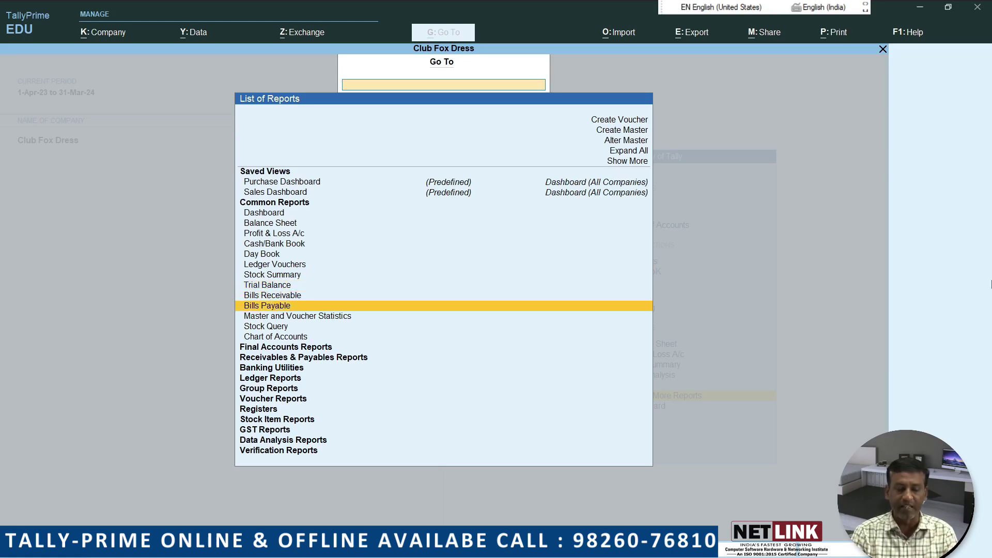
{"action": "key", "text": "Return"}
{"action": "key", "text": "Return"}
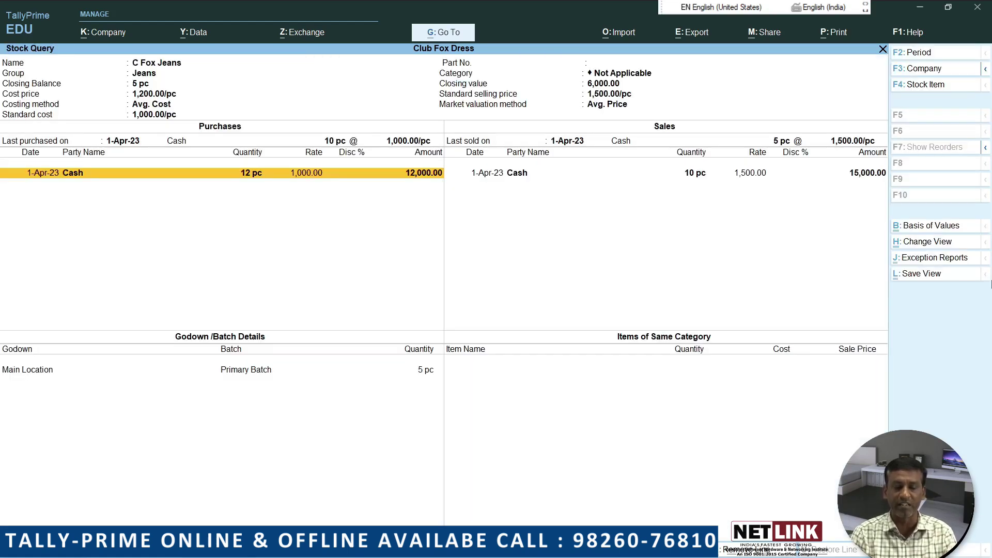
{"action": "key", "text": "Return"}
{"action": "key", "text": "Escape"}
{"action": "key", "text": "Escape"}
{"action": "key", "text": "Escape"}
{"action": "key", "text": "Escape"}
{"action": "key", "text": "Escape"}
{"action": "key", "text": "n"}
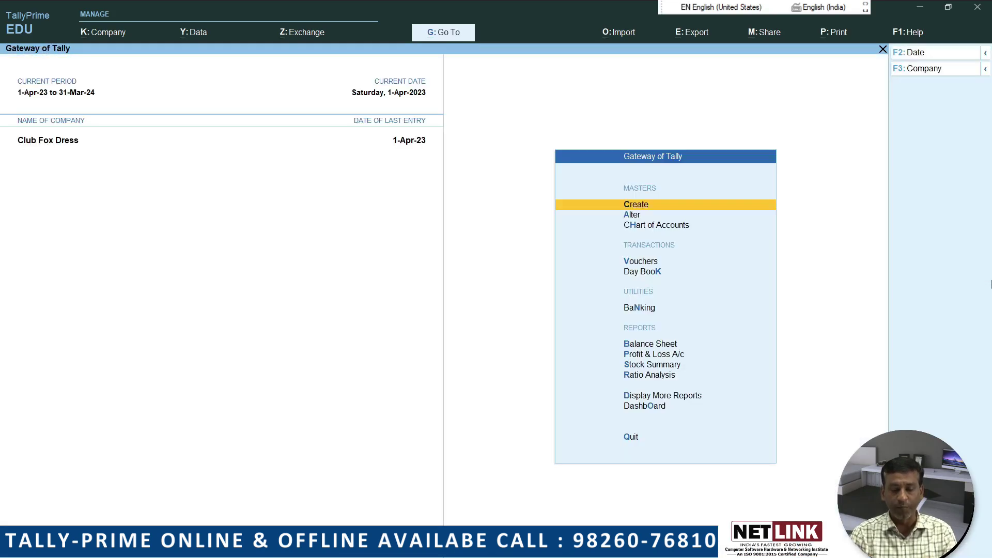
Display the Stock Item monthly summary of C Fox Jeans from the inventory books to examine inward, outward and closing quantities
{"action": "key", "text": "d"}
{"action": "key", "text": "Down"}
{"action": "key", "text": "Down"}
{"action": "key", "text": "Down"}
{"action": "key", "text": "Down"}
{"action": "key", "text": "Down"}
{"action": "key", "text": "Down"}
{"action": "key", "text": "Down"}
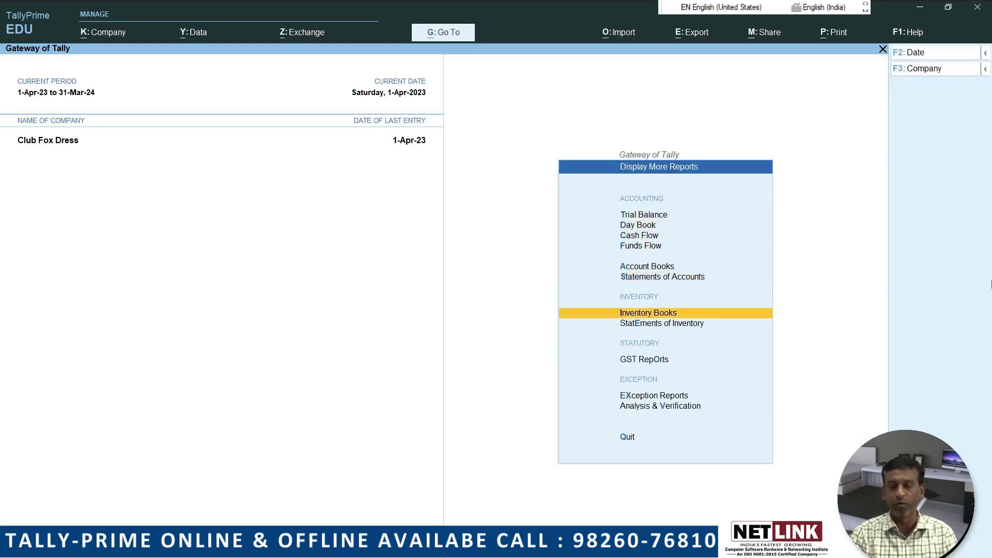
{"action": "key", "text": "Up"}
{"action": "key", "text": "Return"}
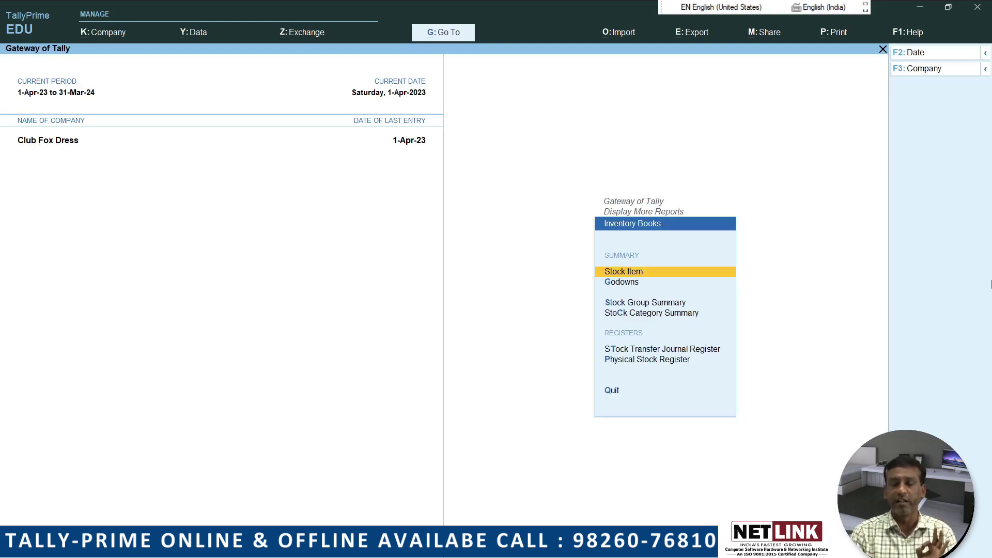
{"action": "key", "text": "Return"}
{"action": "key", "text": "Return"}
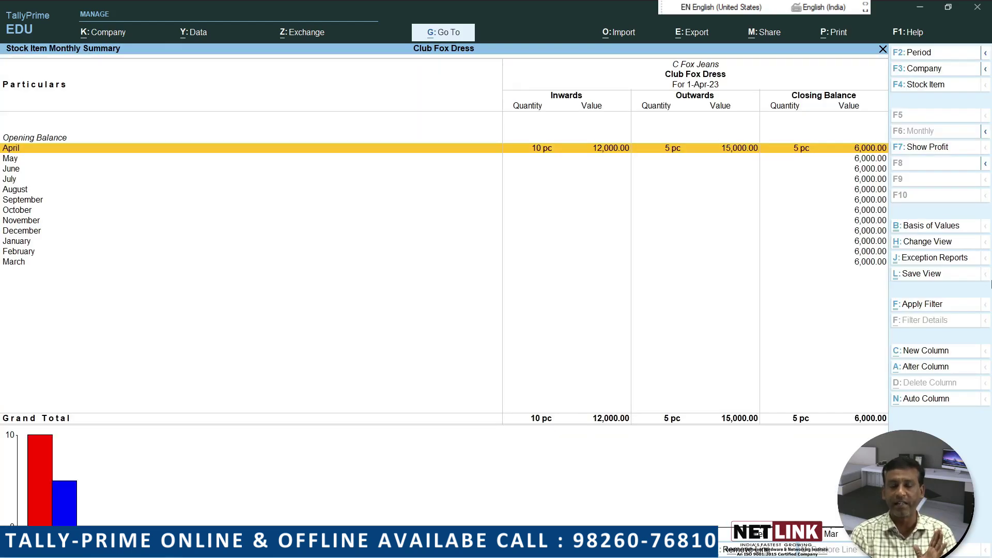